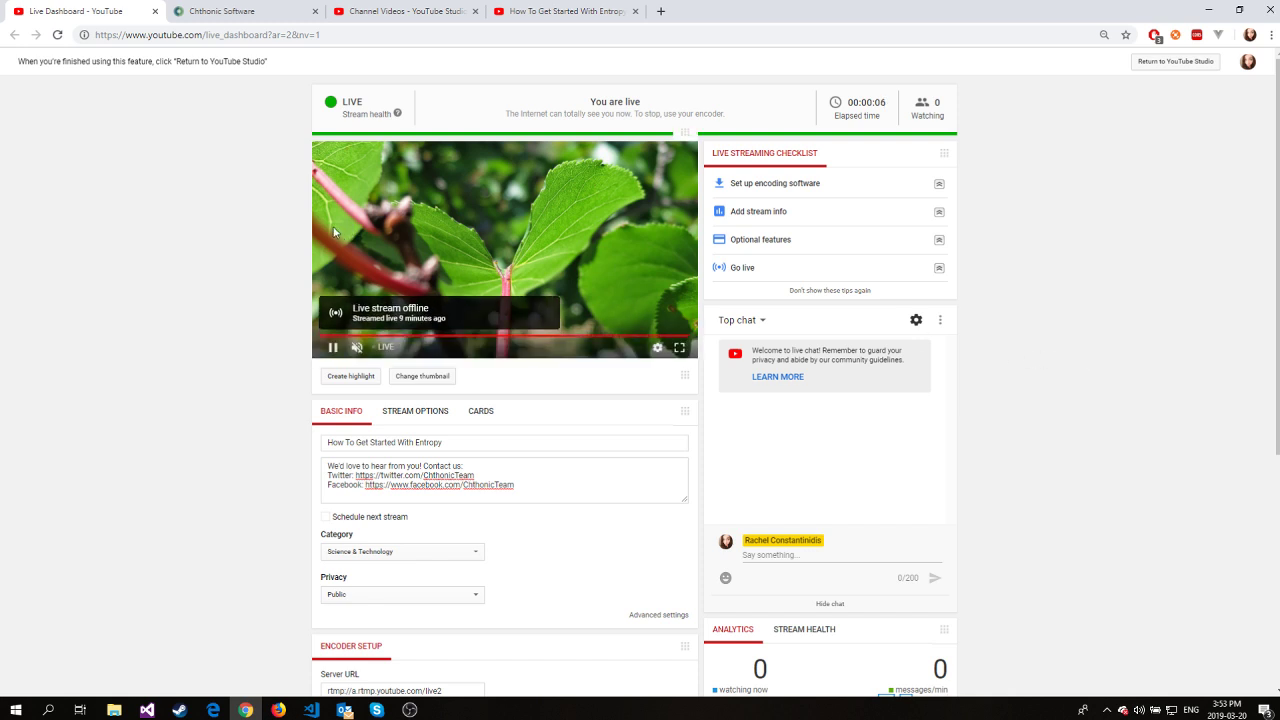
Switch from the YouTube live dashboard to the Entropy site and open its streamer layout editor
left_click(247, 12)
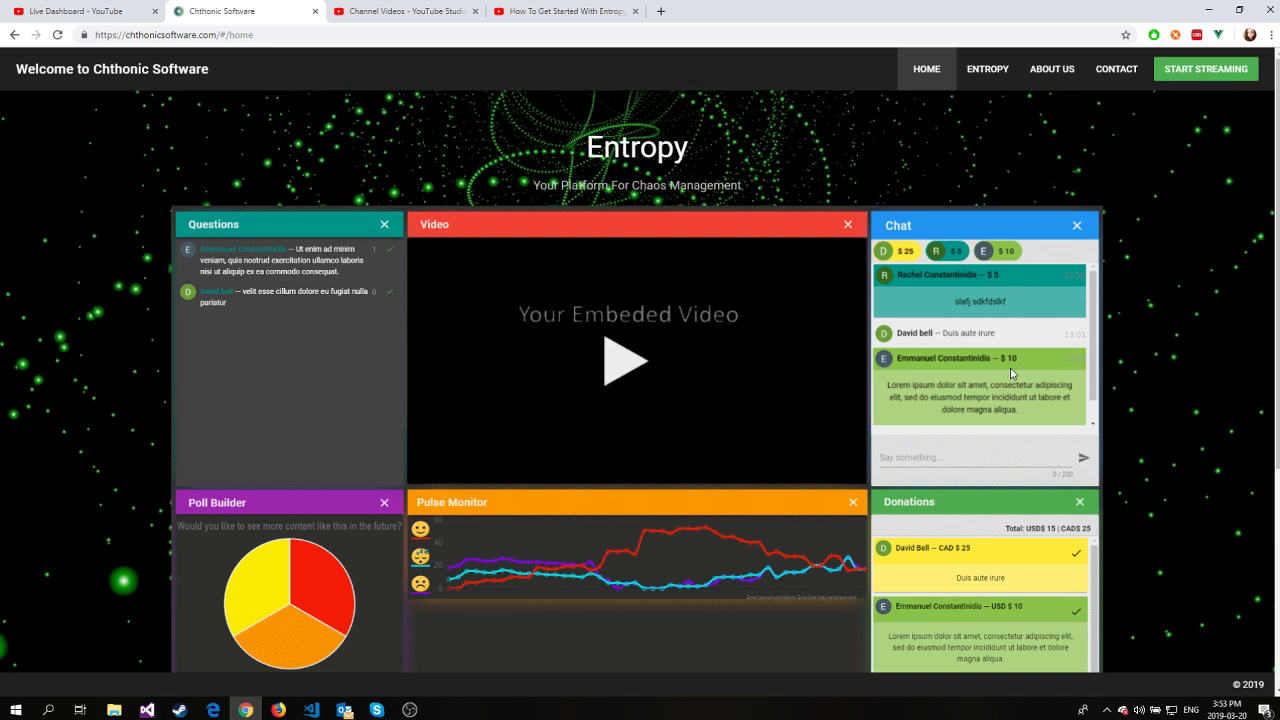
left_click(75, 11)
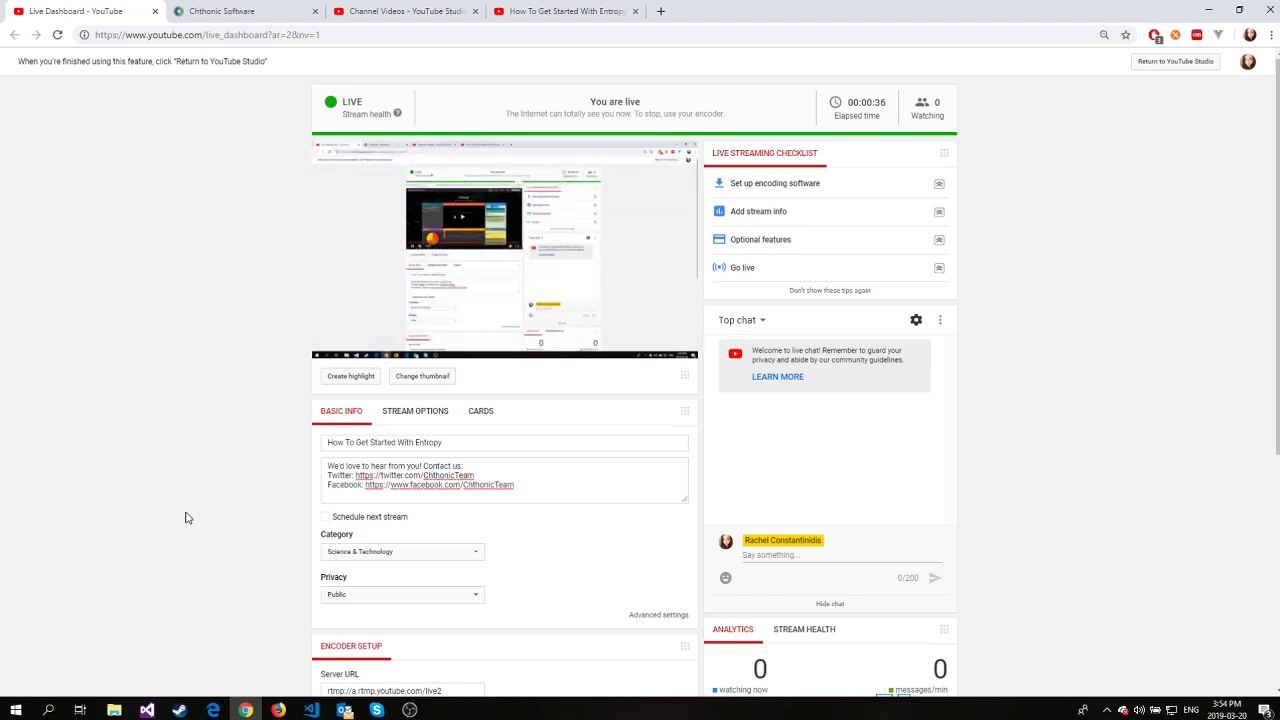
left_click(222, 12)
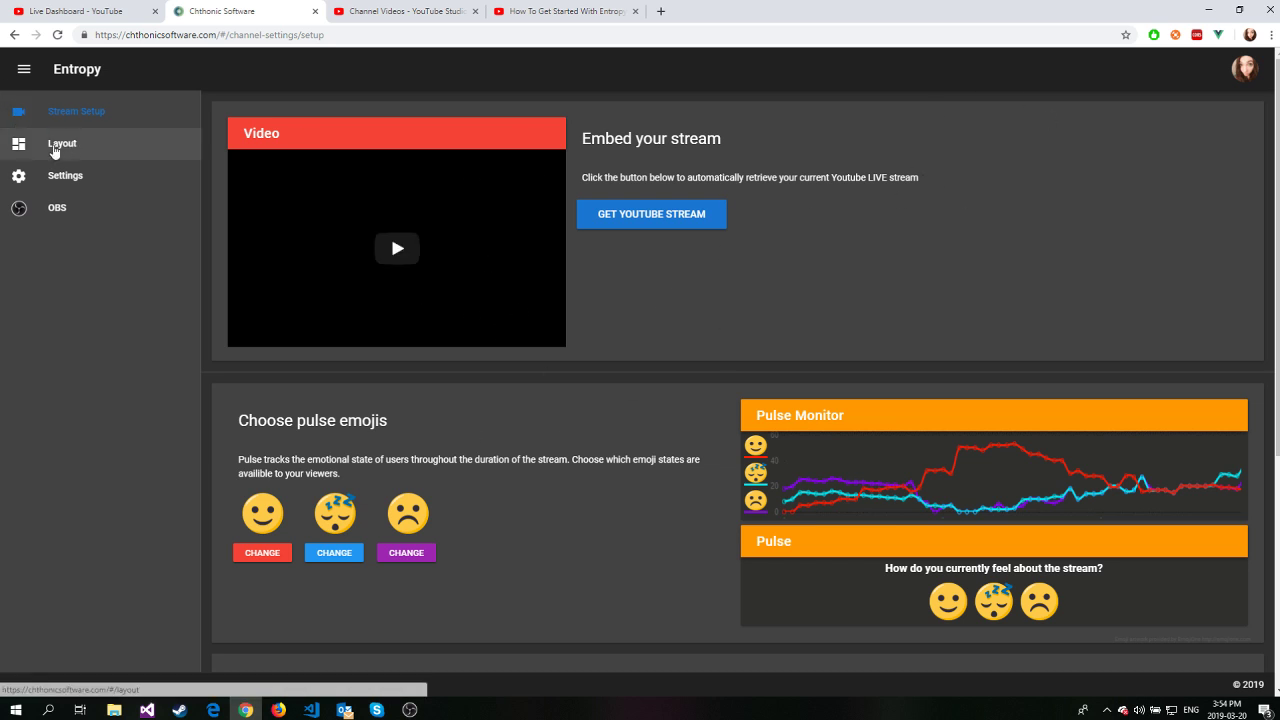
left_click(54, 148)
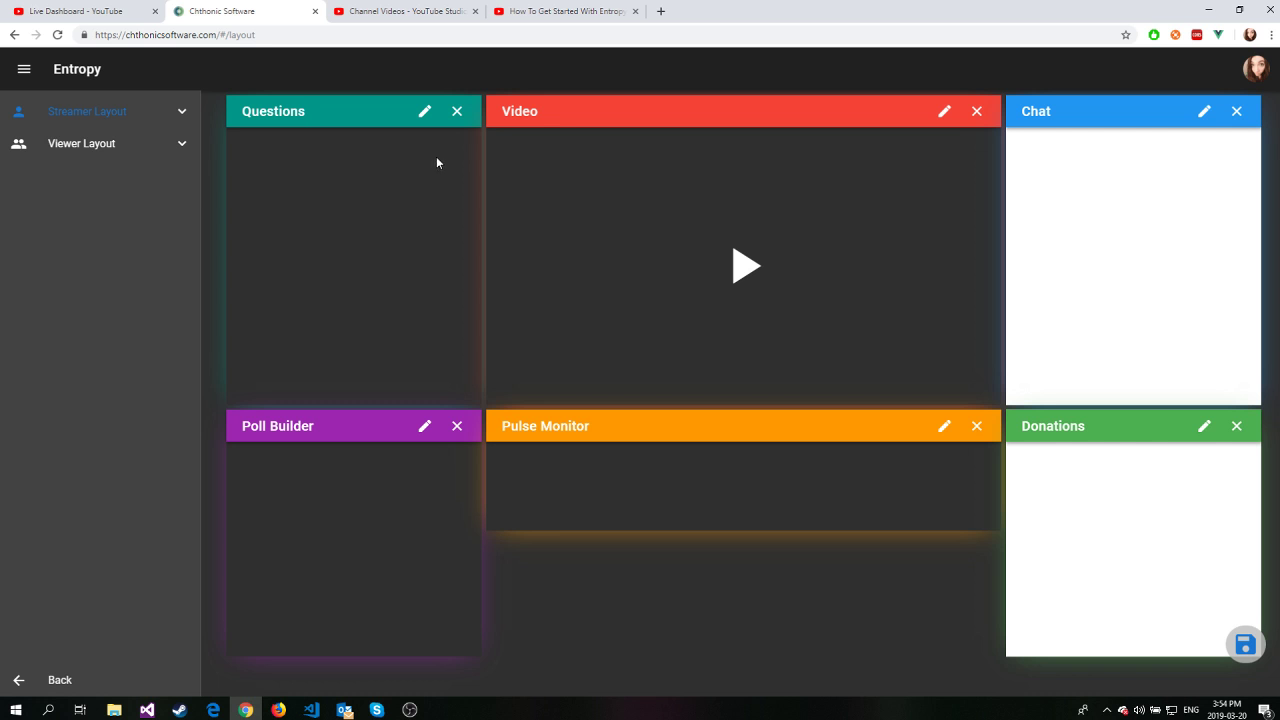
mouse_move(475, 404)
left_mouse_down()
mouse_move(357, 274)
mouse_move(474, 402)
left_mouse_up()
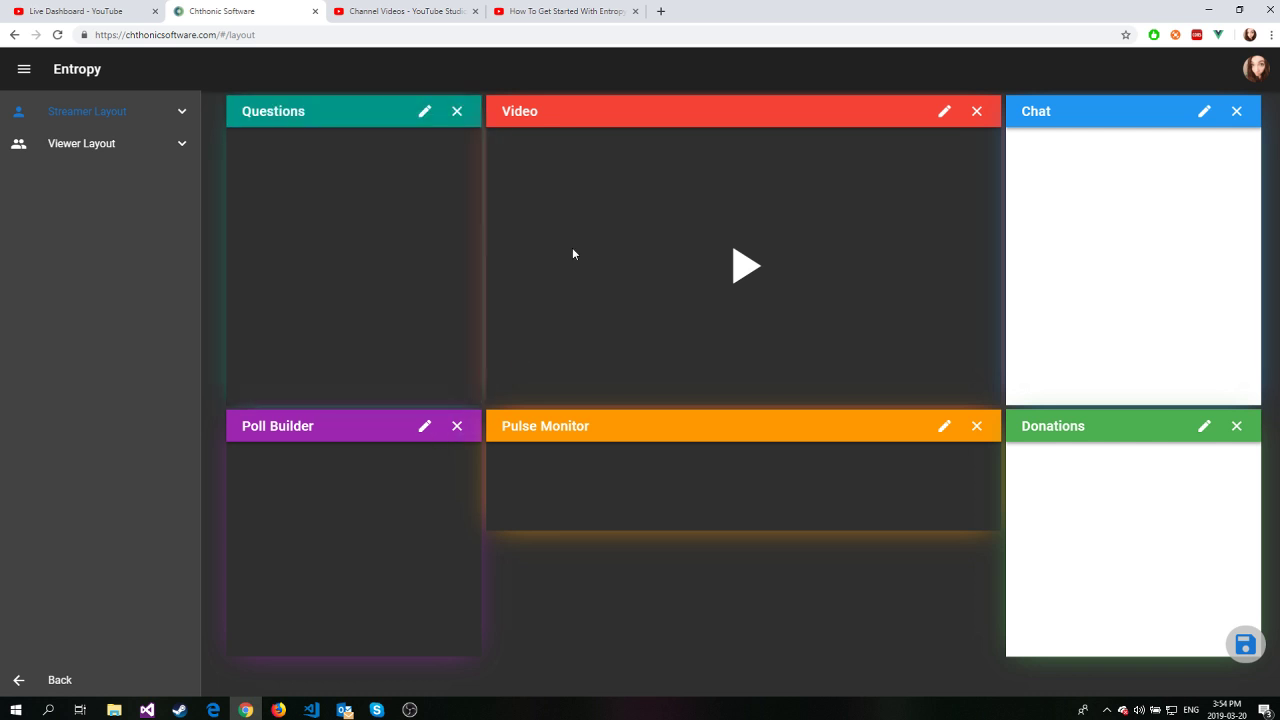
Recolour the Questions widget with a light amber toolbar and a black font
left_click(424, 112)
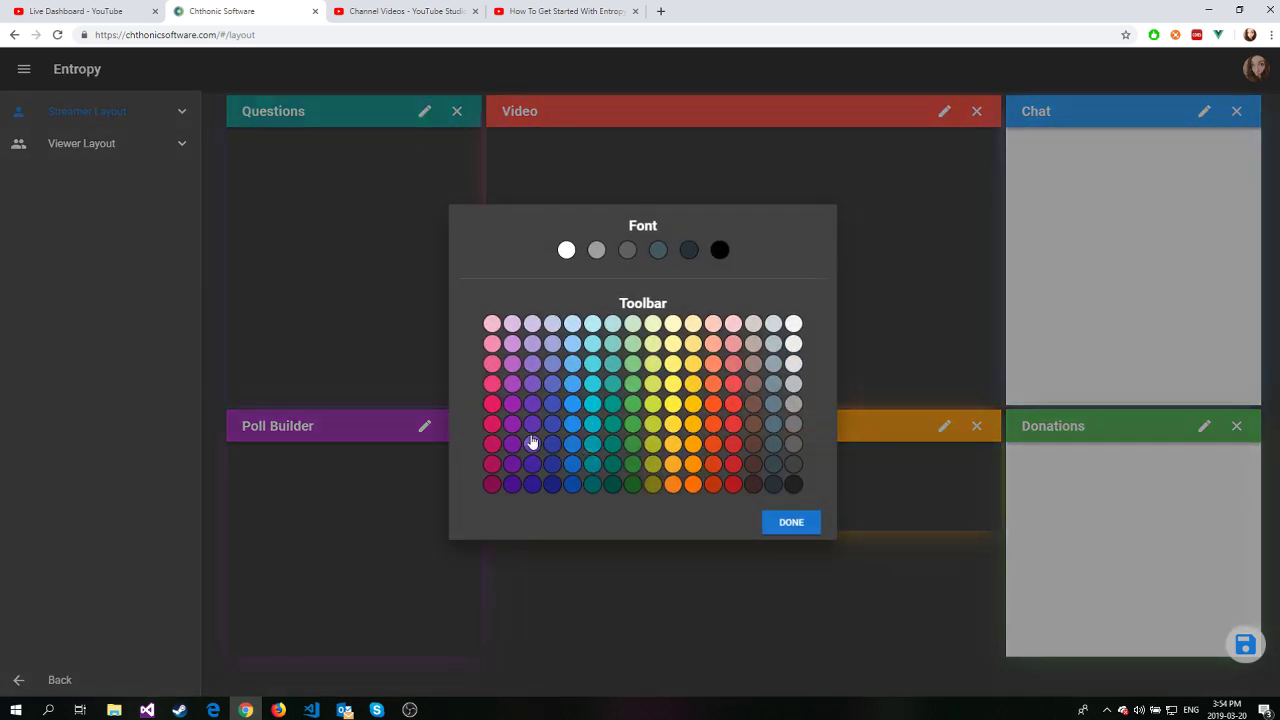
left_click(532, 443)
left_click(552, 463)
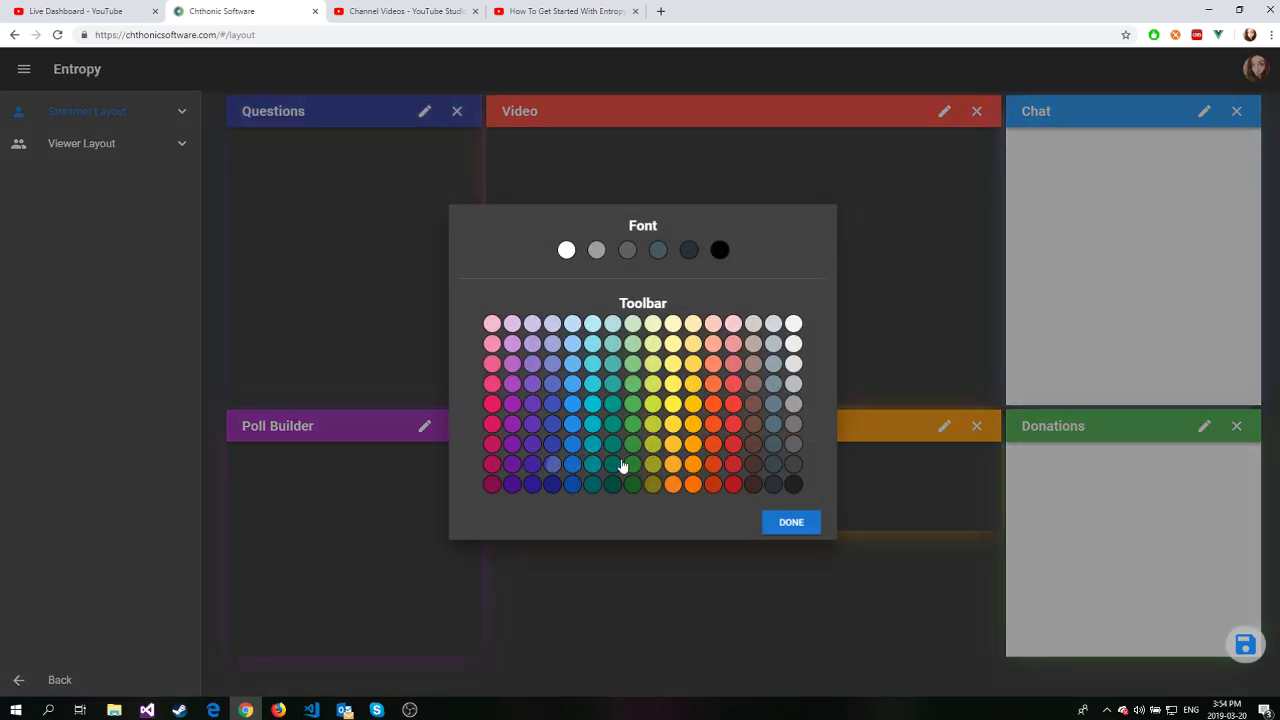
left_click(693, 445)
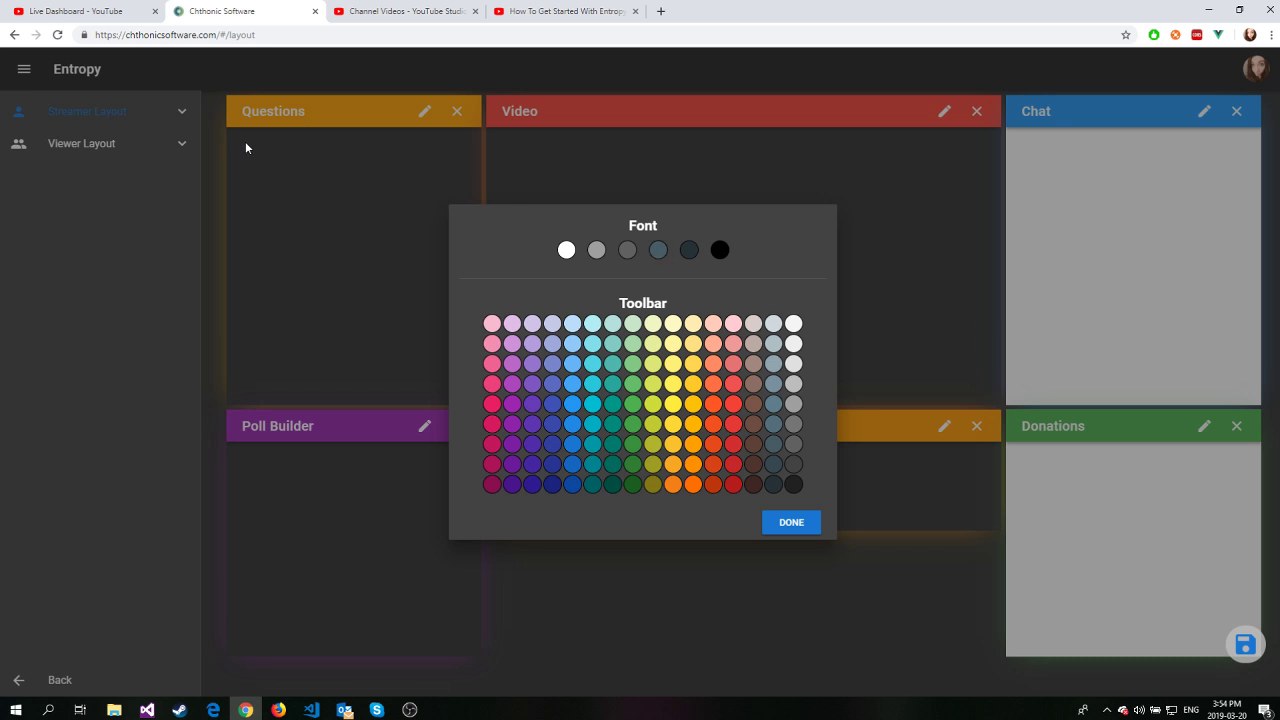
left_click(694, 346)
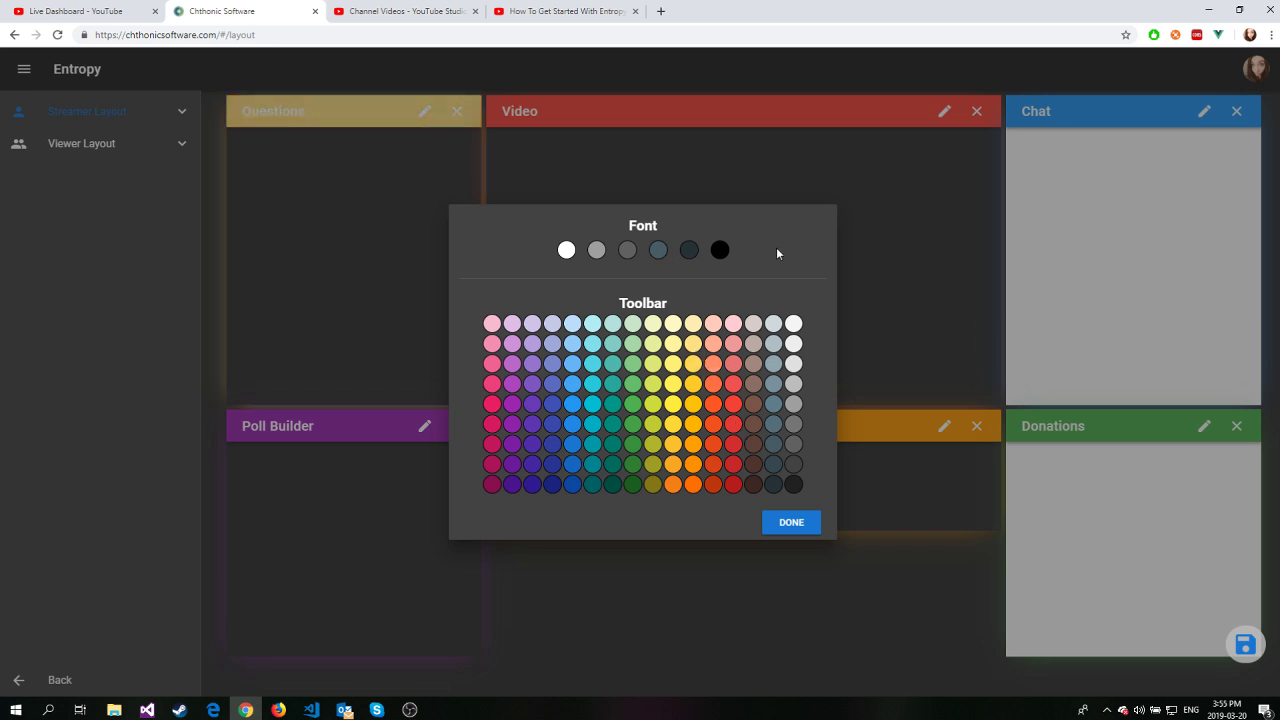
left_click(720, 251)
left_click(958, 270)
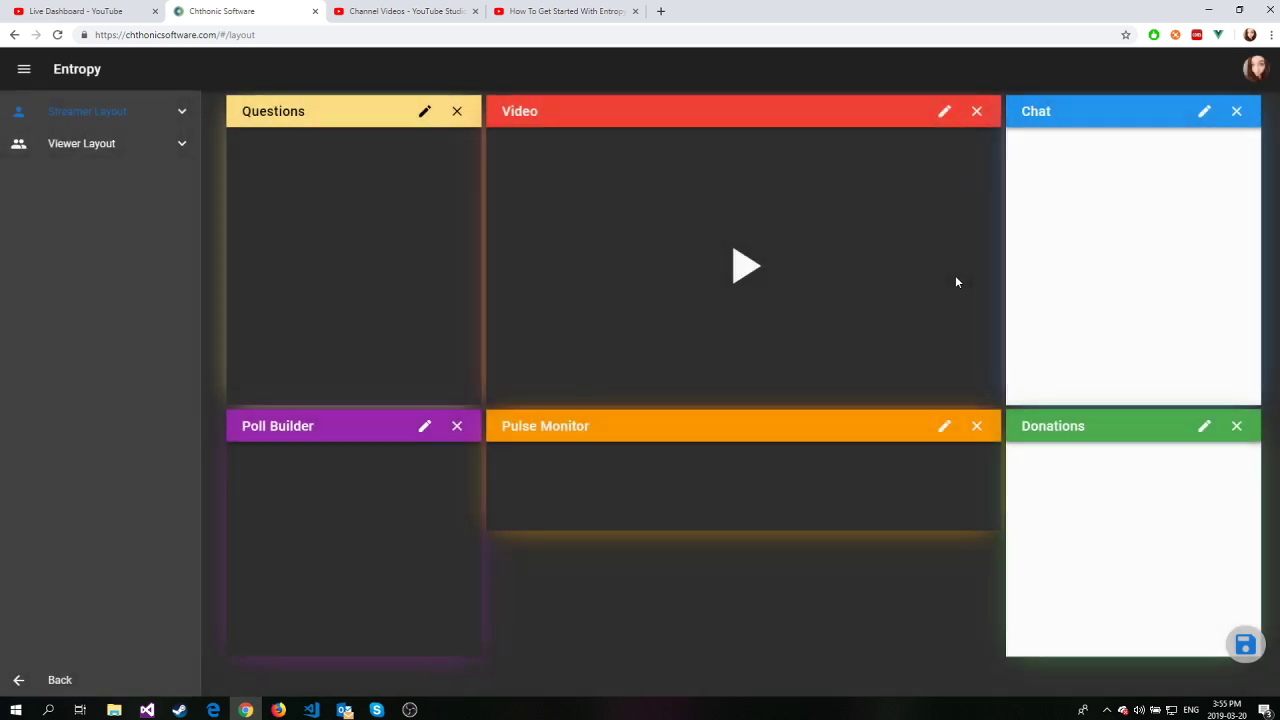
Add a Banner widget to the streamer layout and place it above all the other widgets
left_click(184, 114)
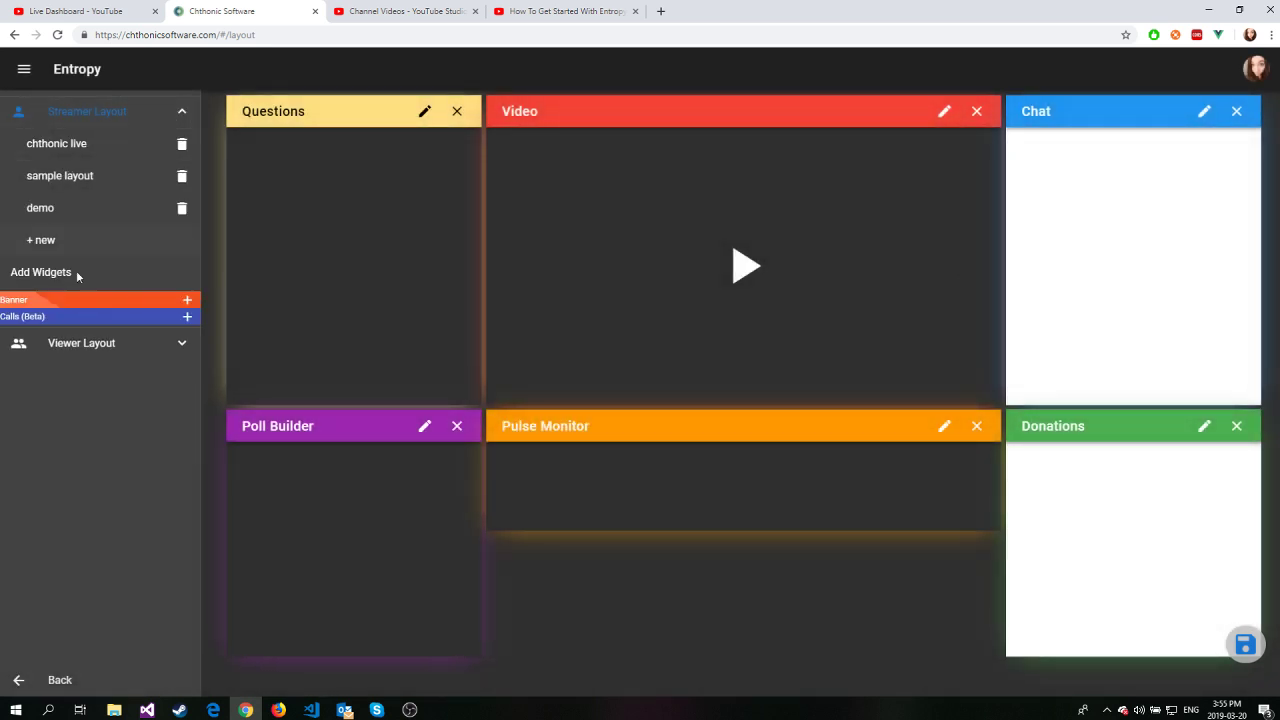
left_click(15, 303)
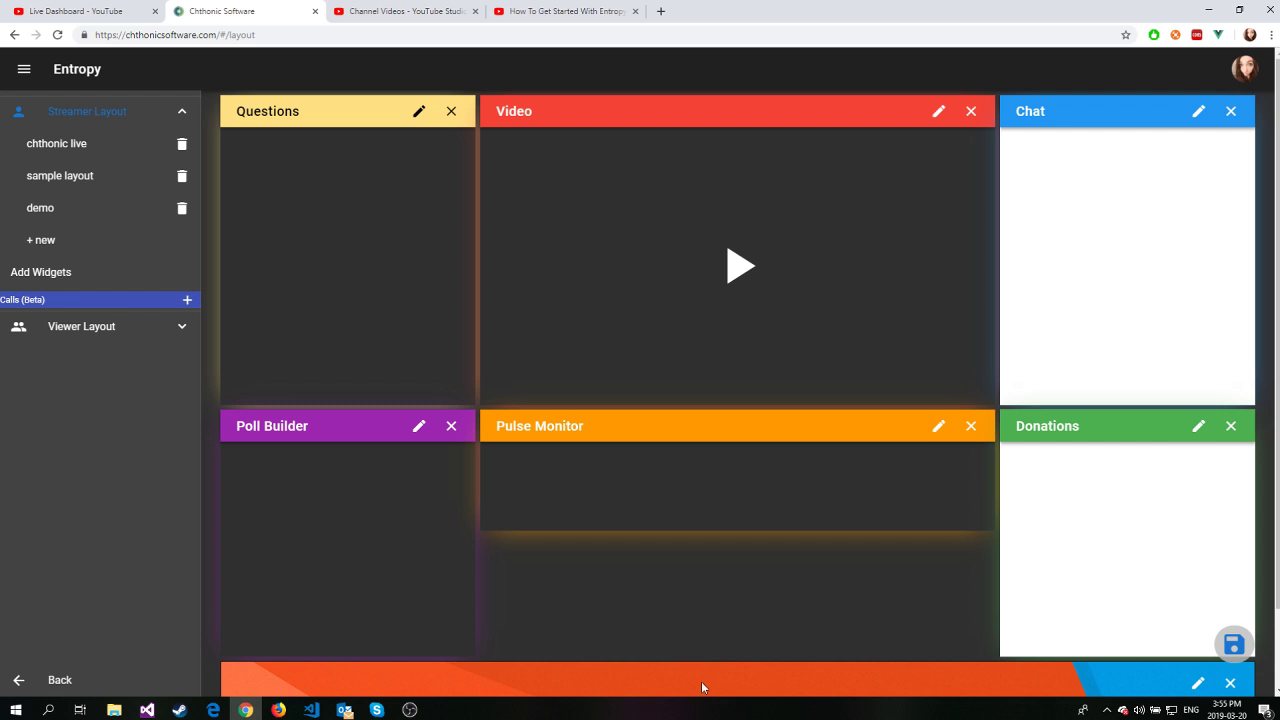
left_click_drag(702, 687, 713, 72)
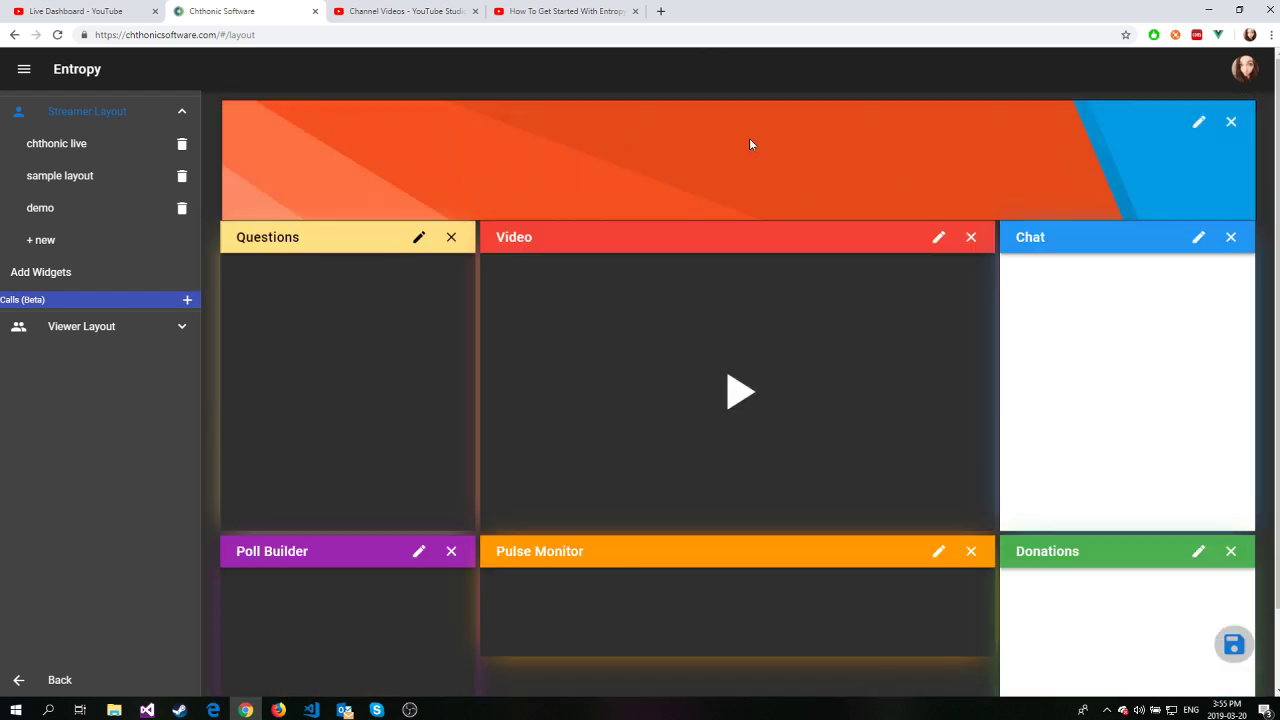
Choose the AngelOak picture from the background pics folder as the banner image
left_click(1199, 119)
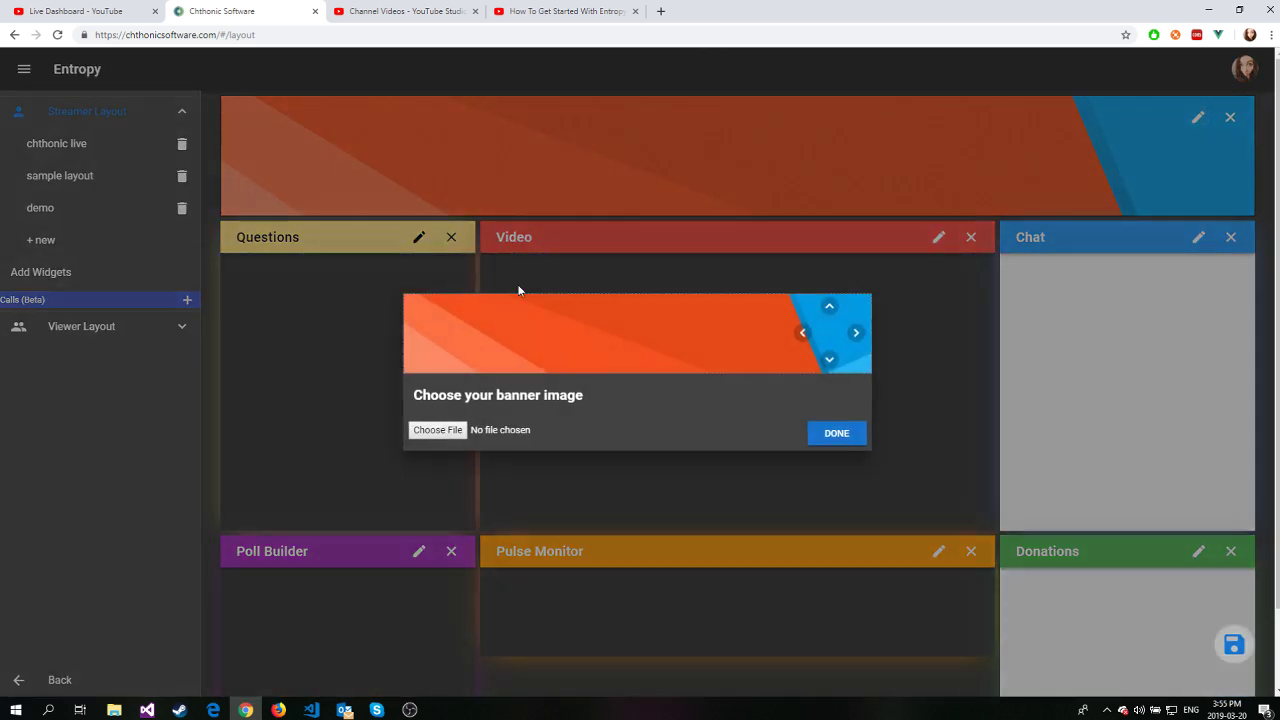
left_click(455, 431)
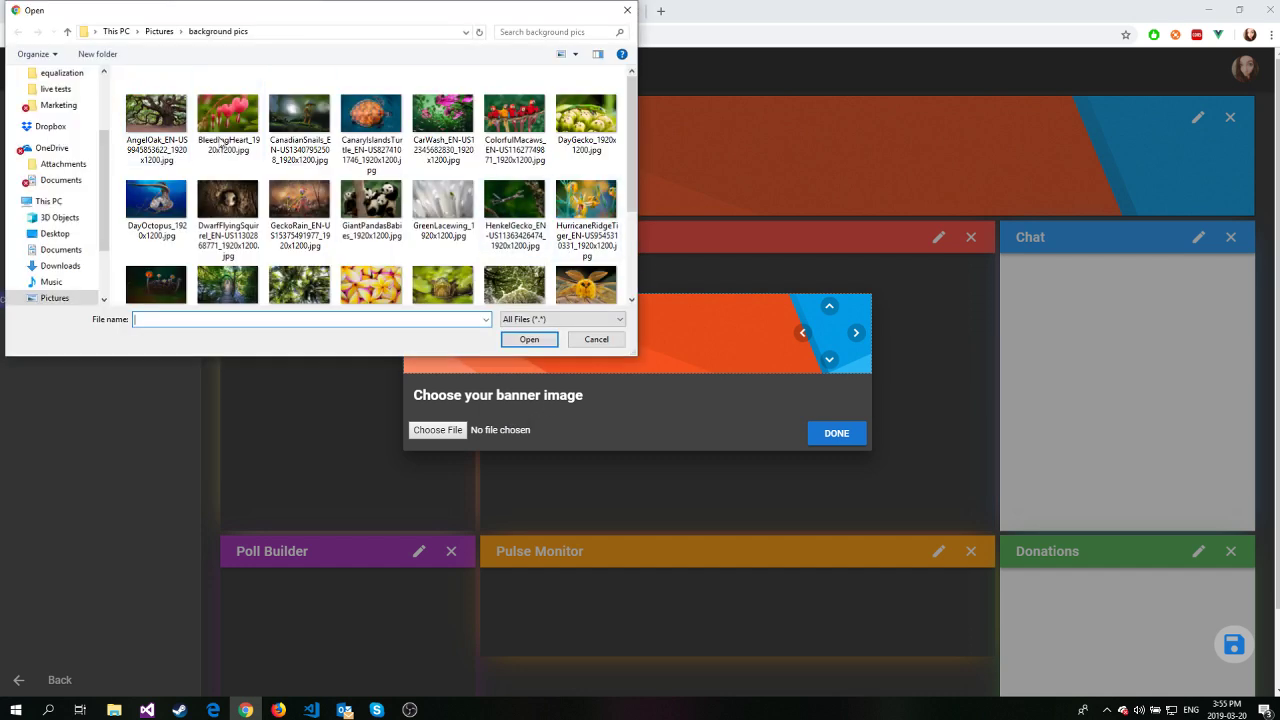
left_click(160, 125)
left_click(520, 345)
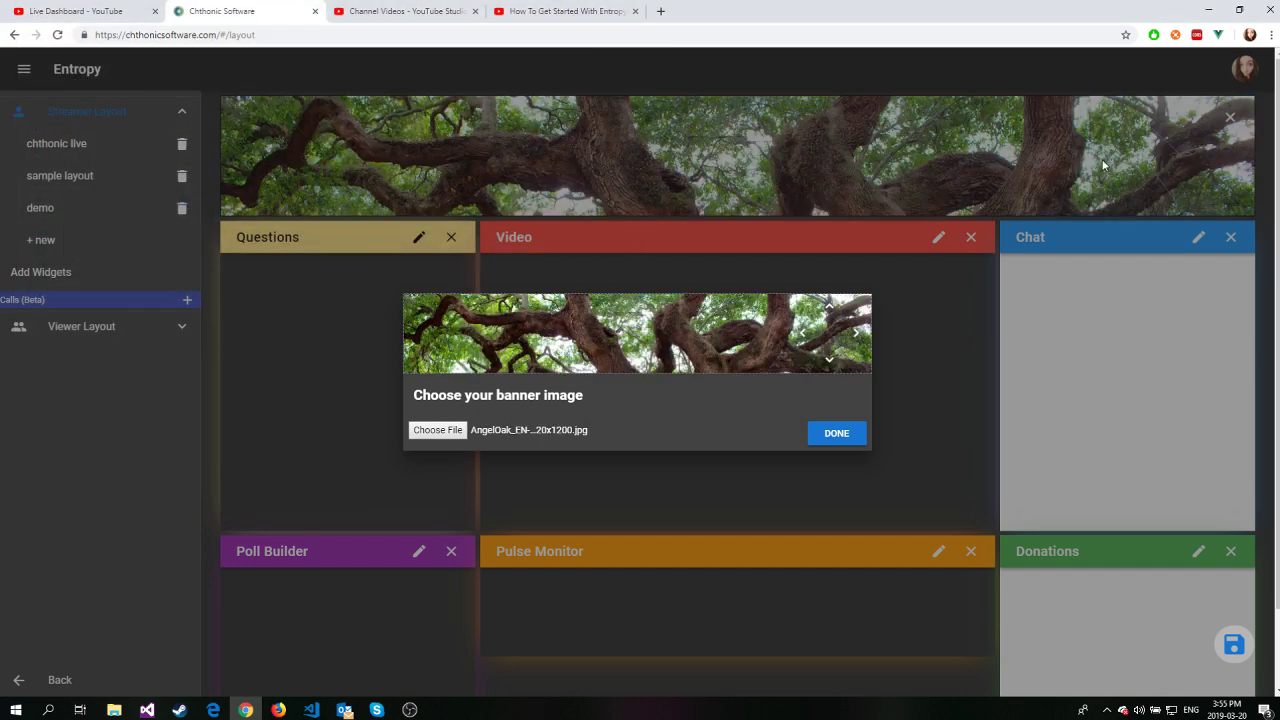
Shift the oak picture vertically within the banner until it fills the whole strip, and accept the placement
left_click(829, 358)
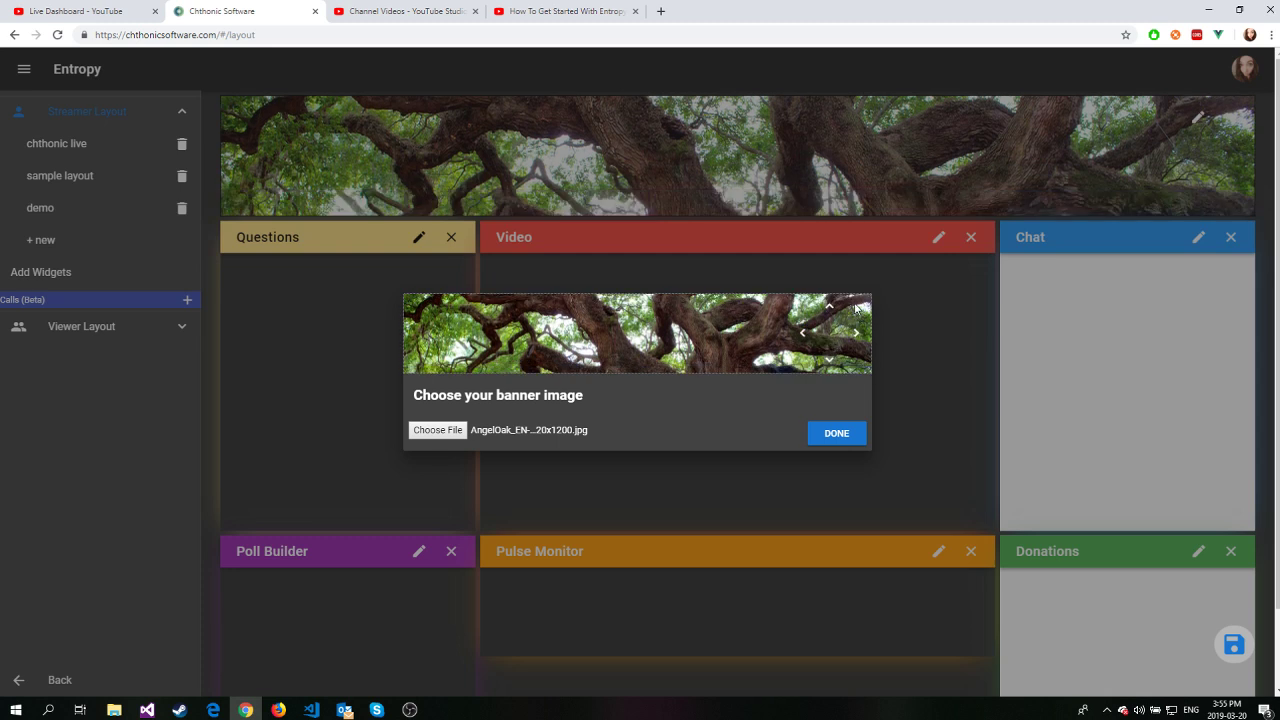
left_click(832, 306)
left_click(834, 310)
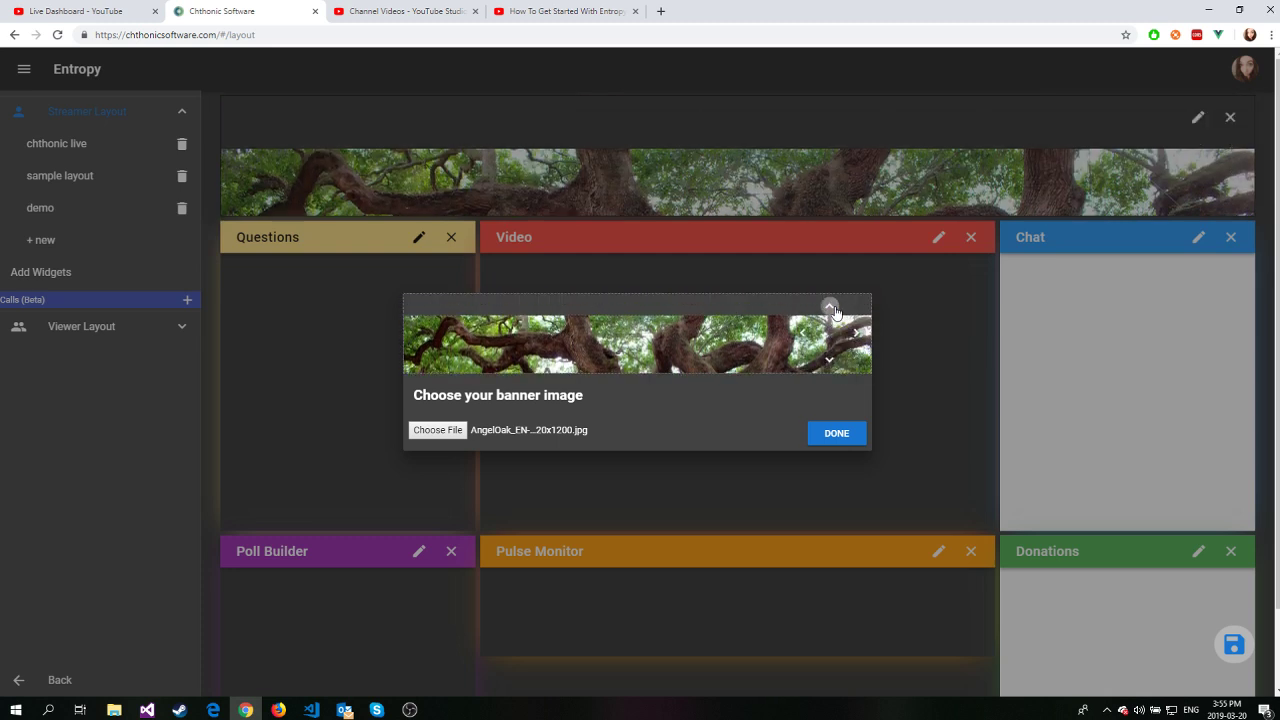
left_click(830, 362)
left_click(830, 362)
left_click(830, 362)
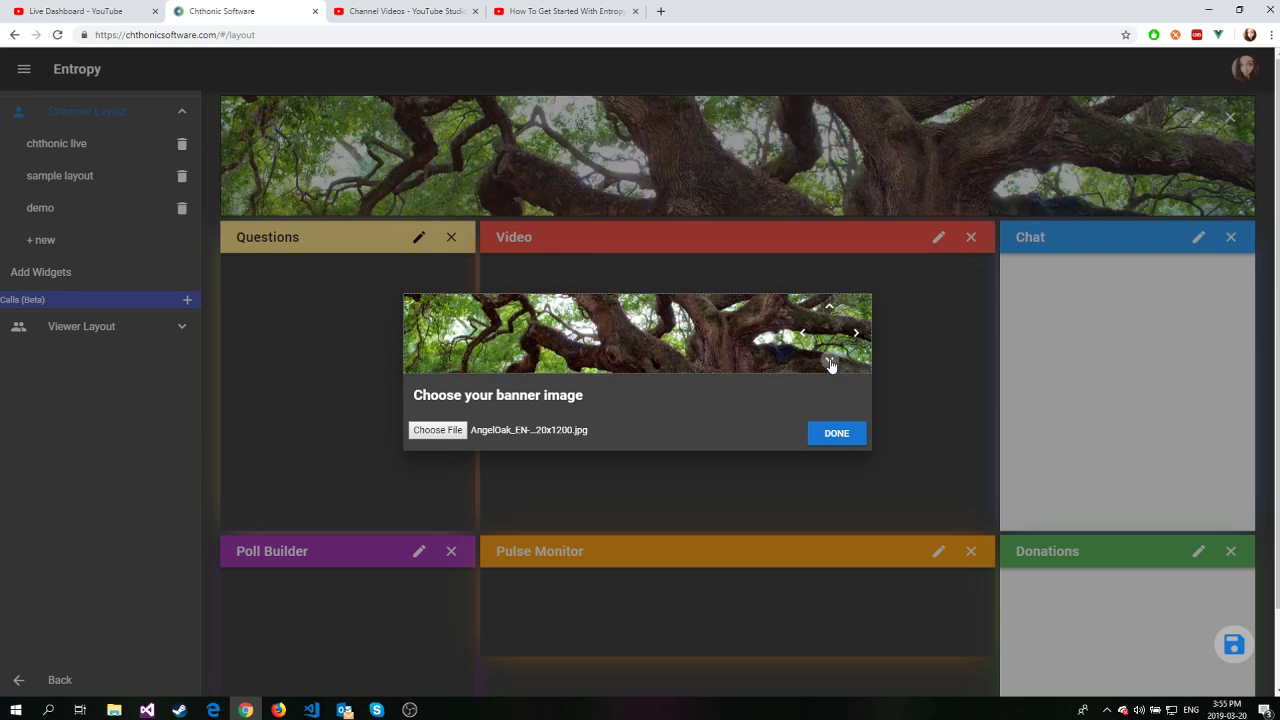
left_click(863, 443)
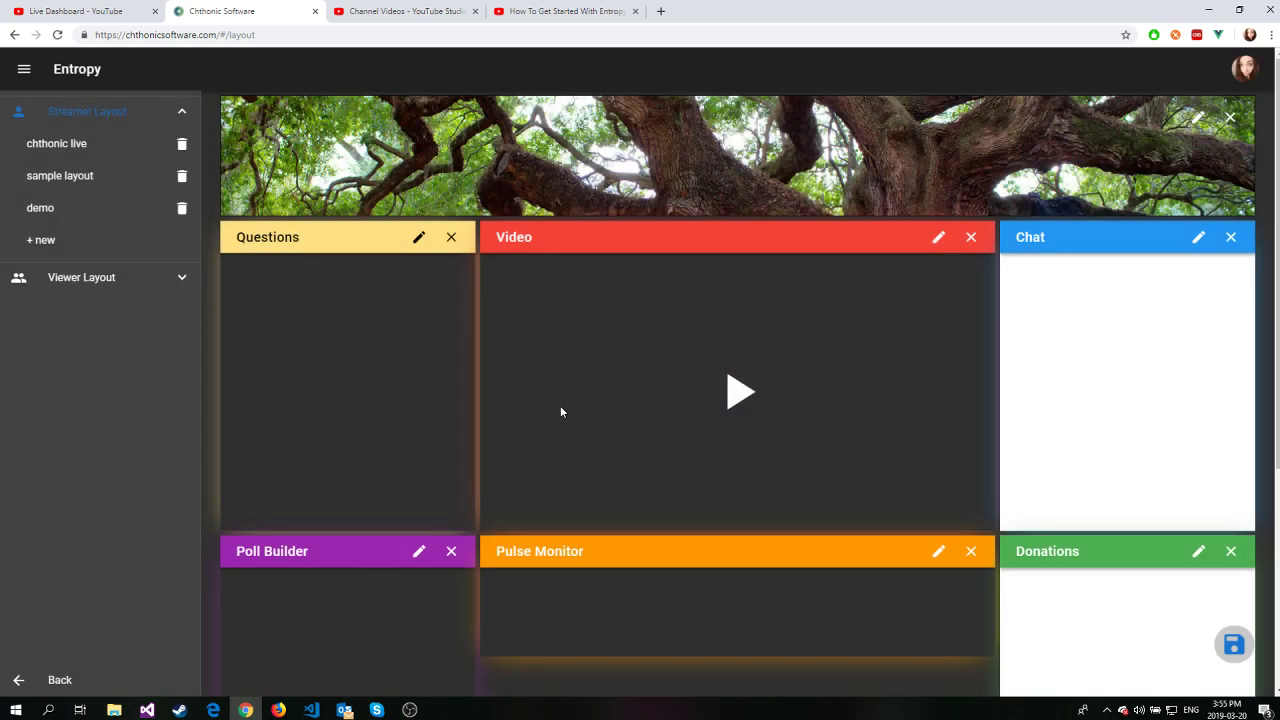
Move the Calls (Beta) widget directly below the Pulse Monitor in the streamer layout
scroll(610, 411, "down", 3)
left_click_drag(337, 467, 600, 366)
scroll(960, 350, "up", 2)
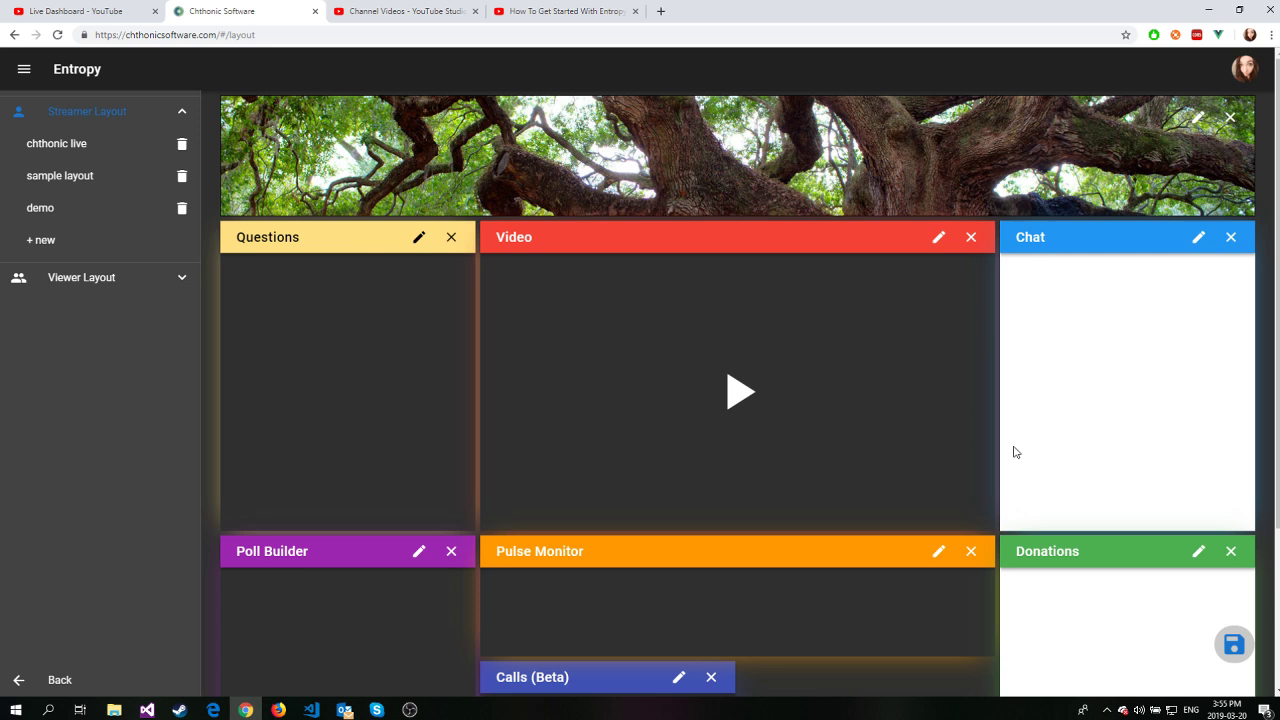
scroll(1014, 452, "down", 2)
scroll(1003, 451, "up", 2)
scroll(932, 491, "down", 2)
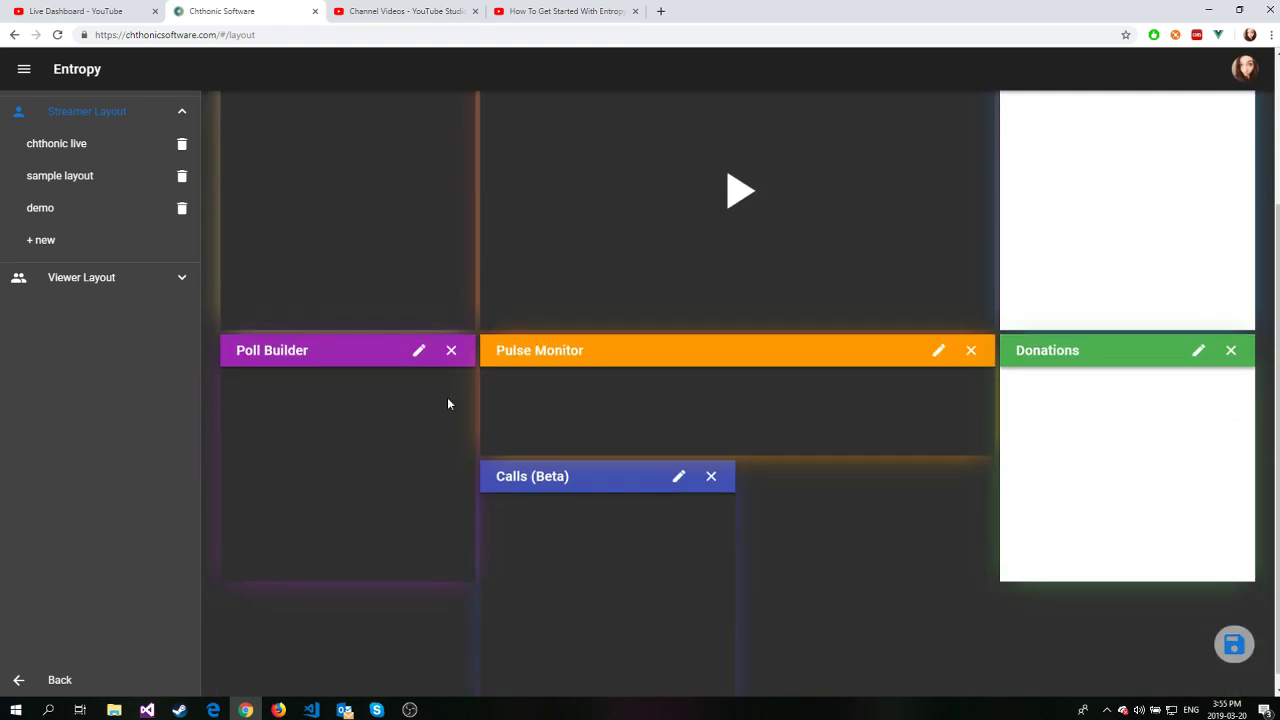
Remove the Poll Builder and Calls (Beta) widgets from the streamer layout and add both back
left_click(451, 351)
left_click(712, 478)
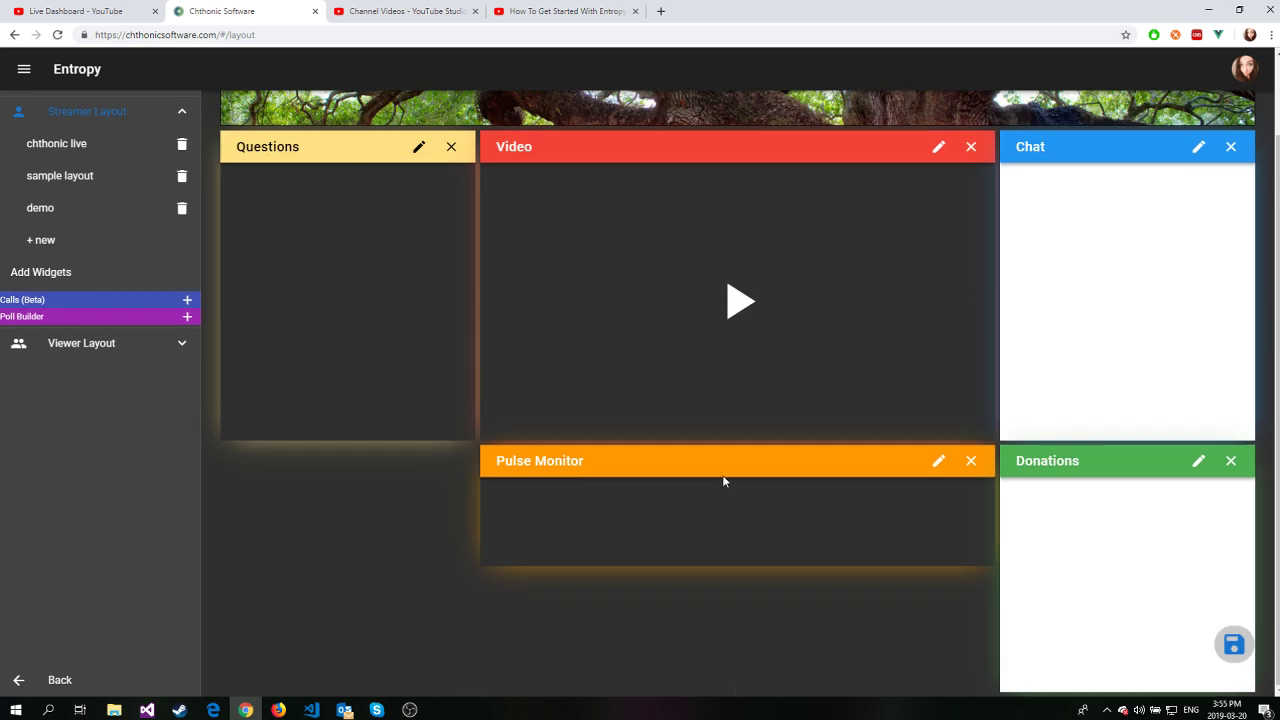
left_click(83, 316)
left_click(82, 302)
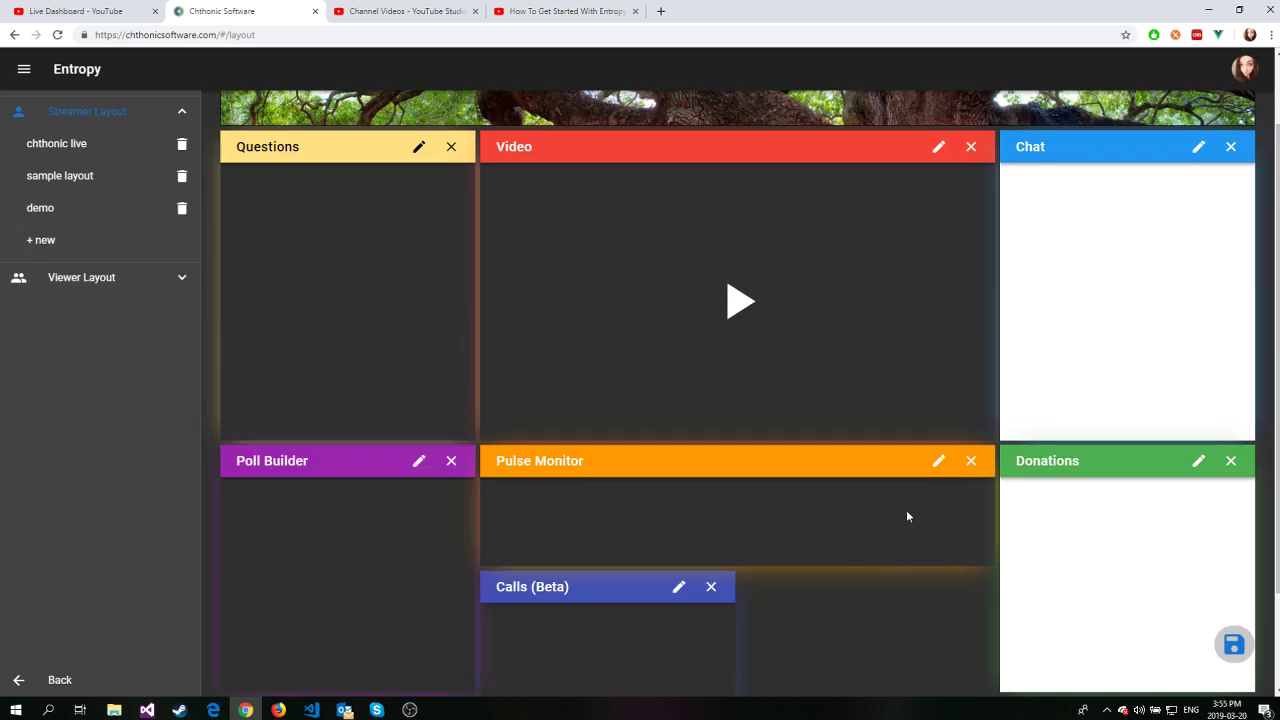
scroll(910, 520, "up", 1)
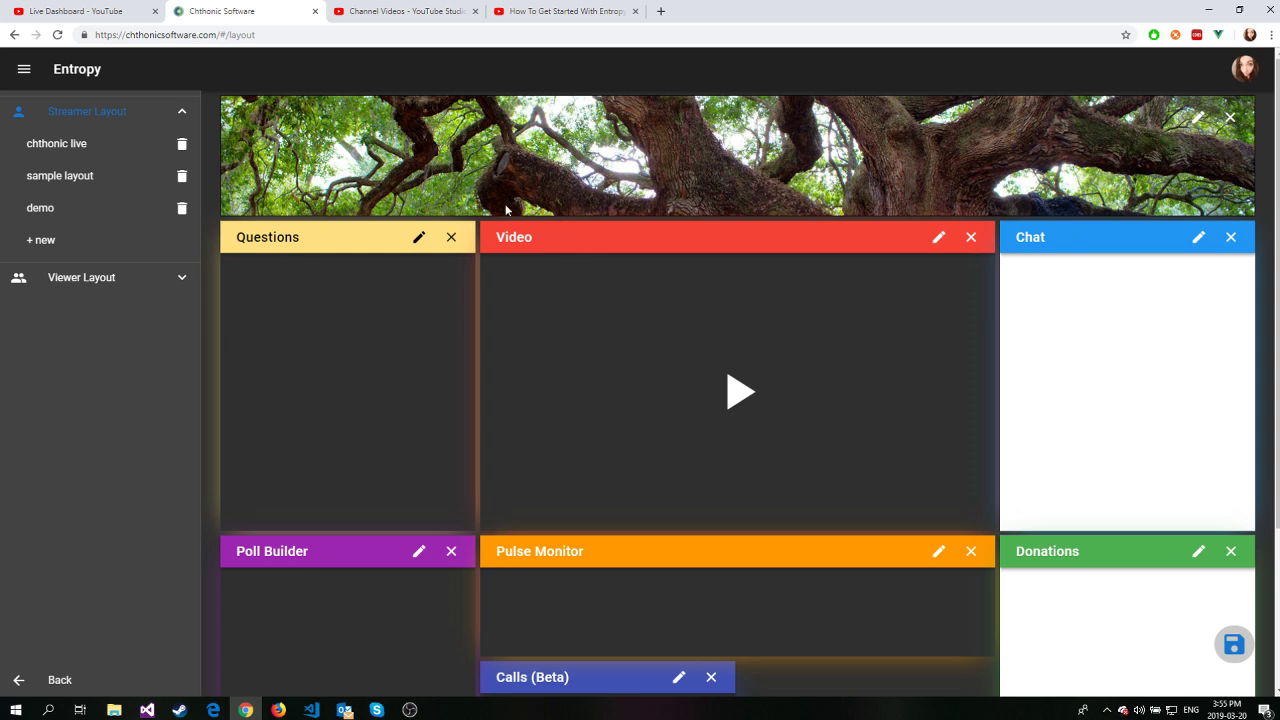
Switch to the viewer layout and move the Pulse widget above the Pulse Monitor
left_click(103, 286)
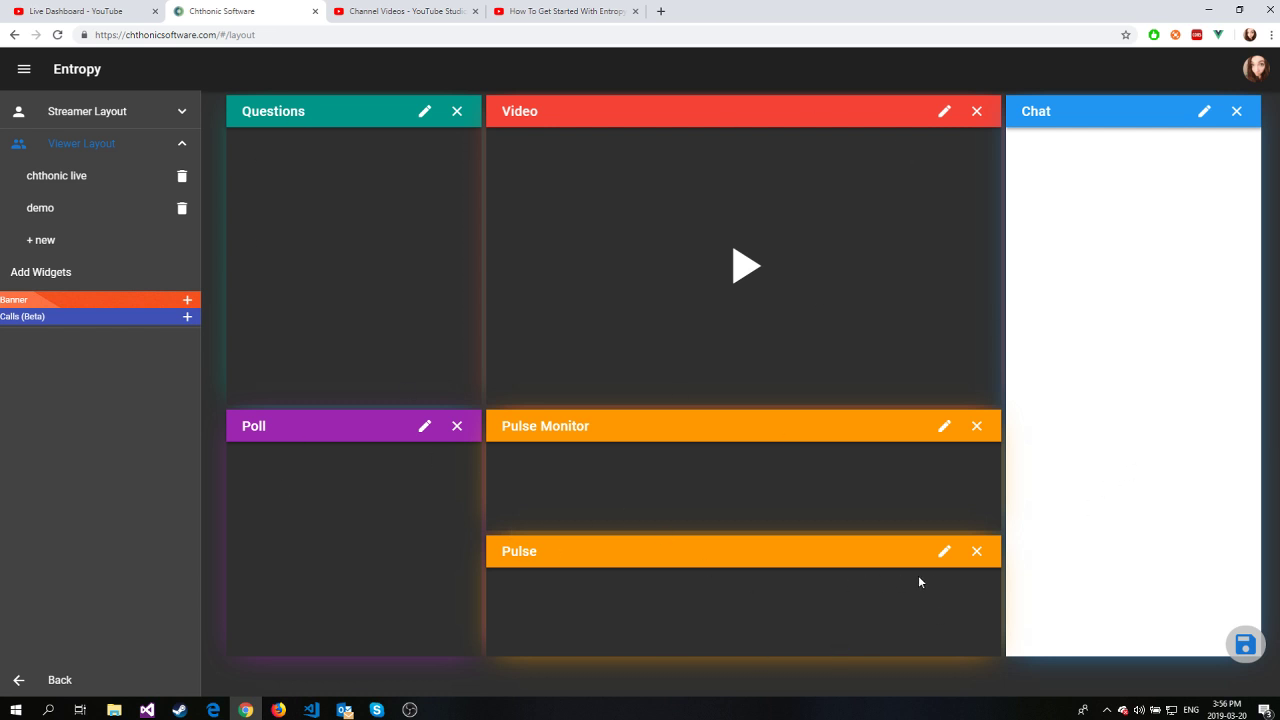
left_click_drag(997, 653, 873, 606)
left_click_drag(790, 553, 823, 419)
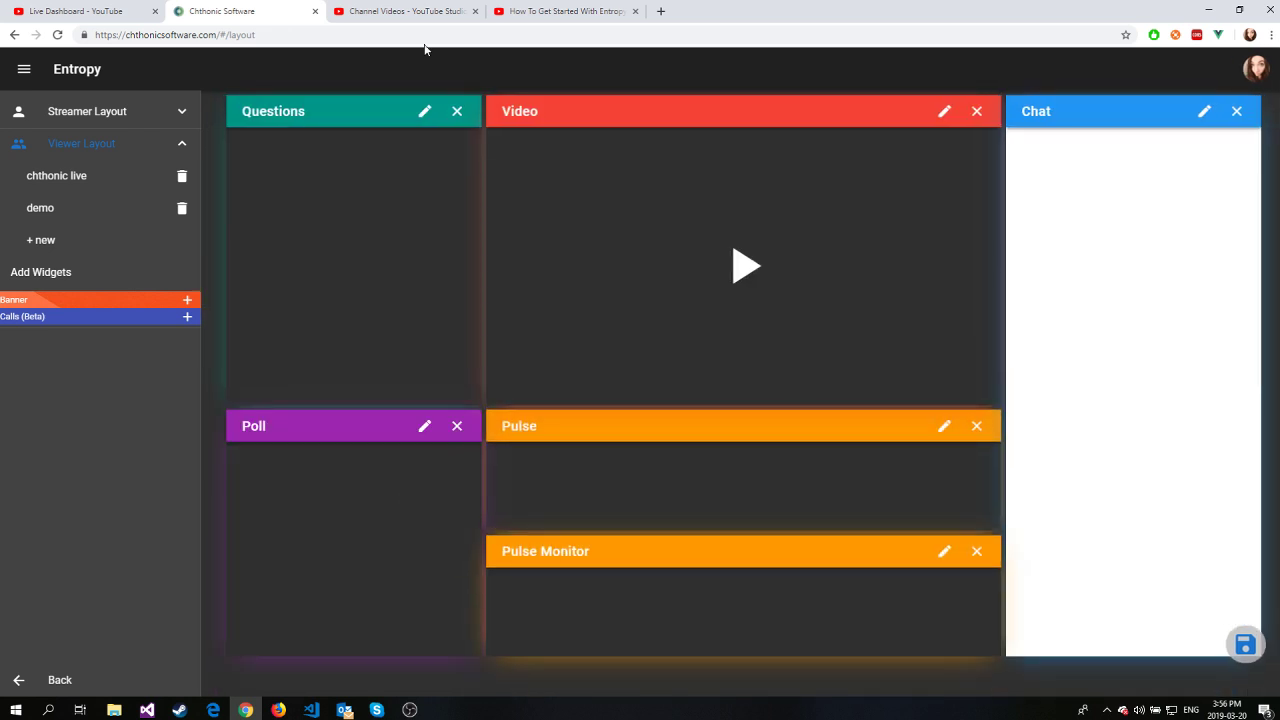
Leave the layout editor, open the channel settings and highlight the shortened channel URL
left_click(18, 680)
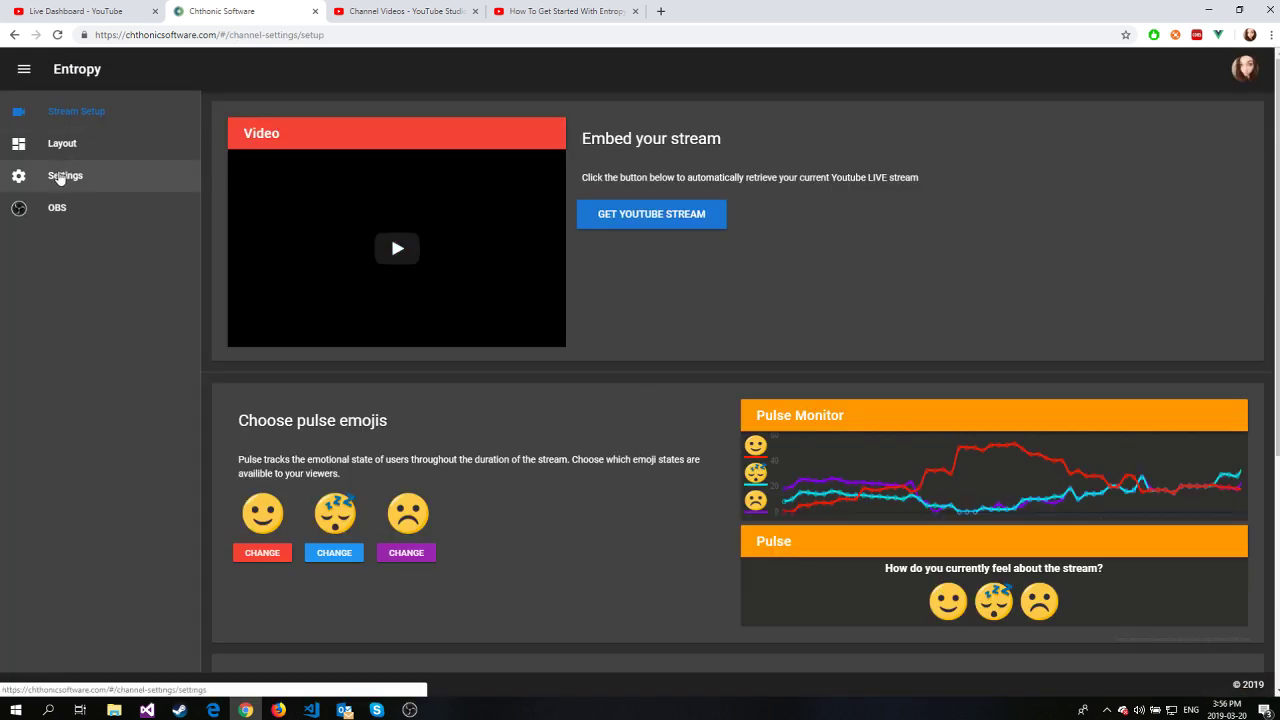
left_click(55, 177)
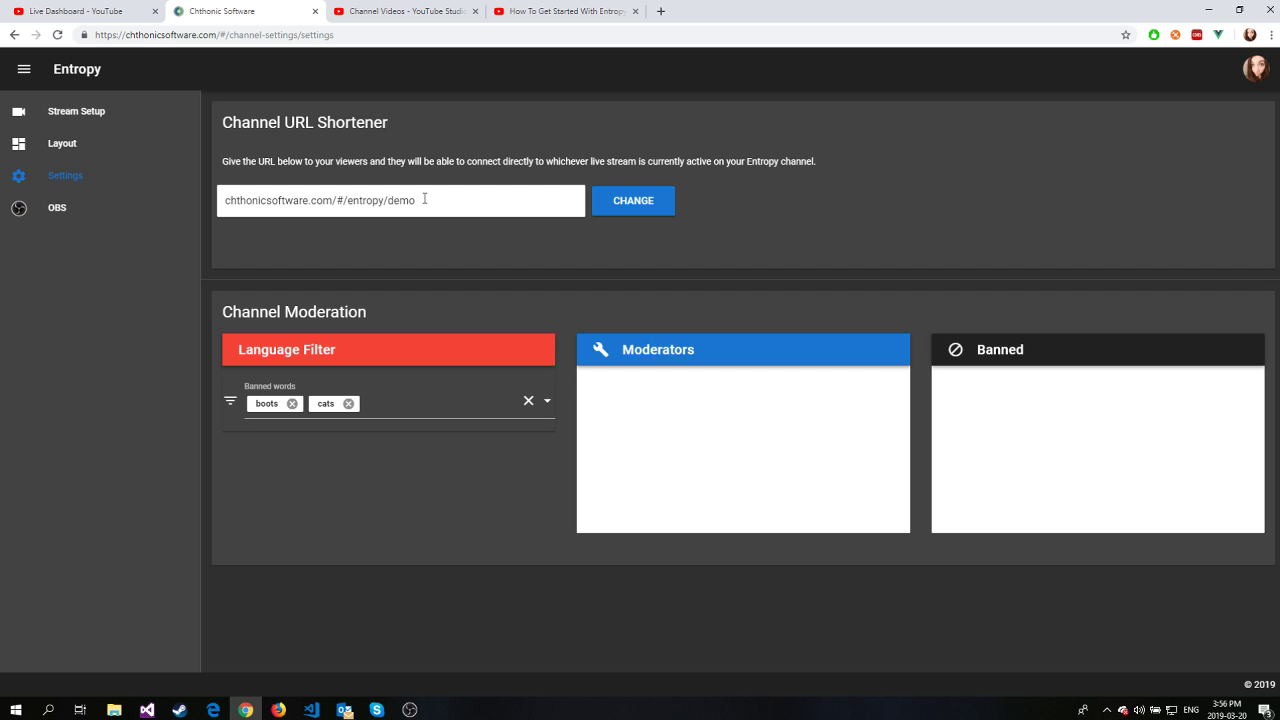
triple_click(226, 197)
left_click(323, 224)
Add "hey" to the language filter's banned words and remove it again
left_click(381, 403)
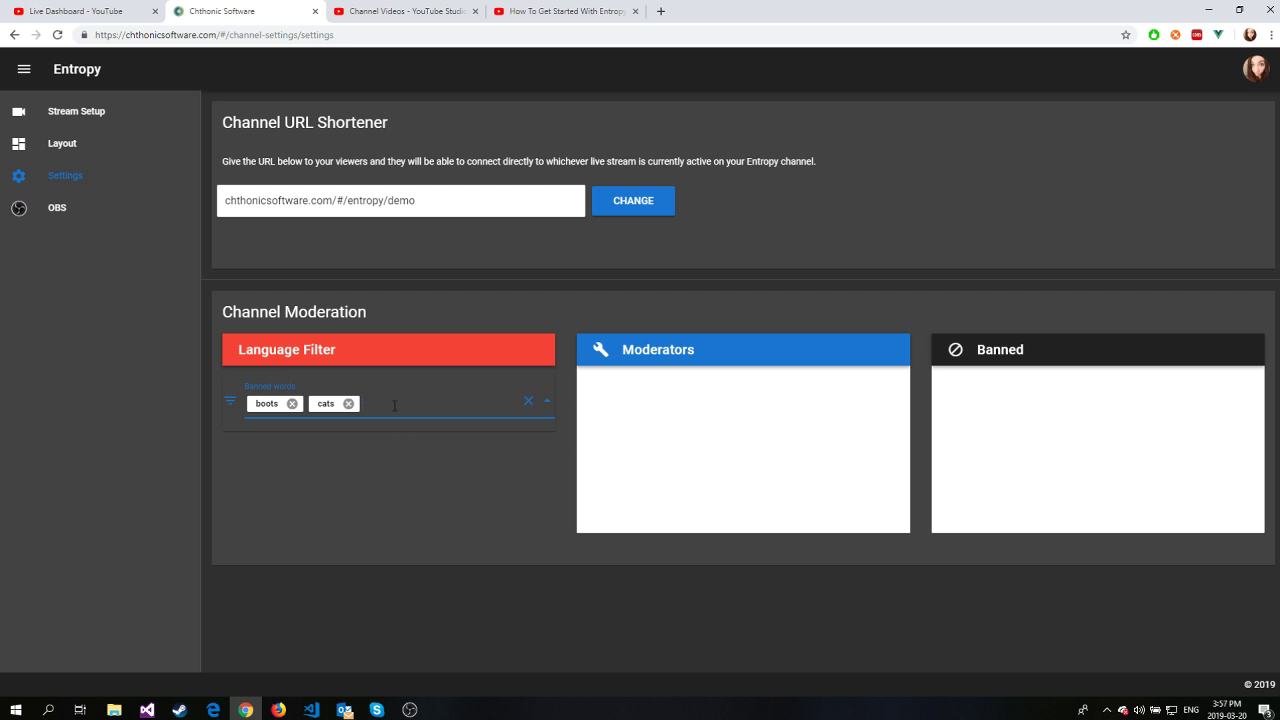
type("hey")
key("Return")
left_click(402, 403)
Review the OBS browser source URLs for chat, questions, polls and pulse, including the custom CSS
left_click(58, 209)
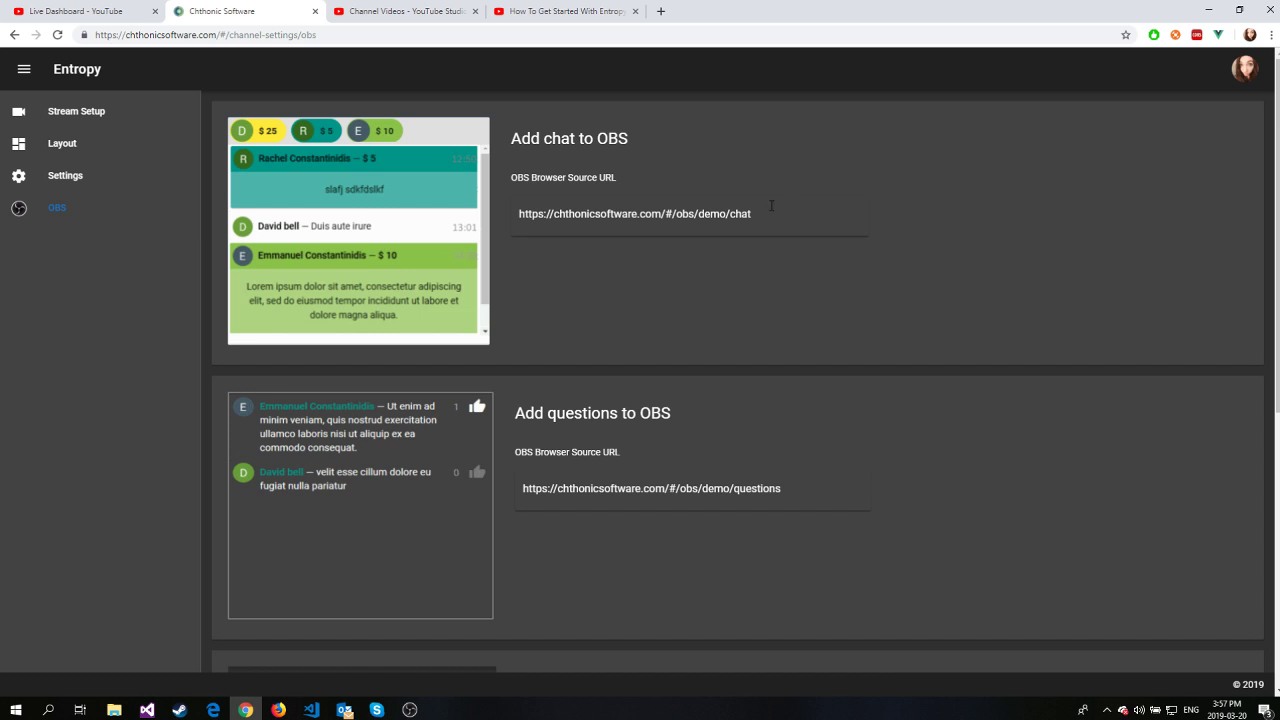
left_click_drag(771, 210, 469, 224)
left_click(759, 282)
scroll(770, 340, "down", 5)
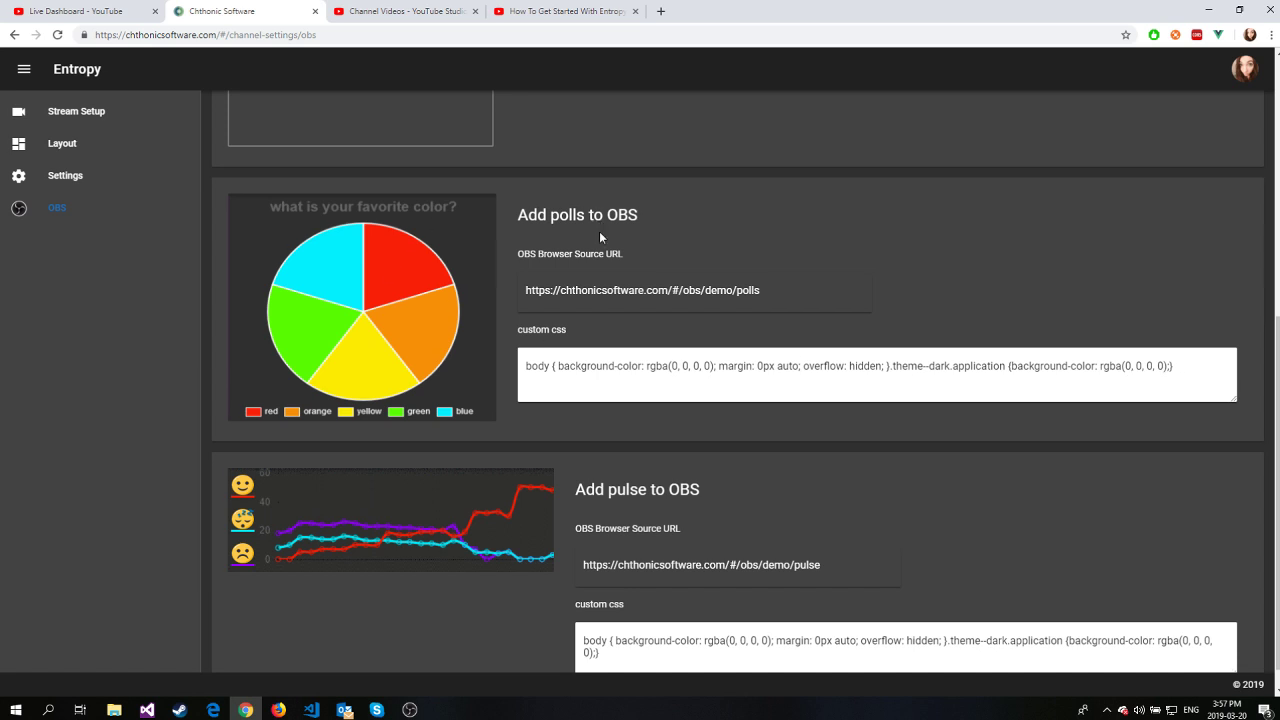
scroll(743, 420, "up", 5)
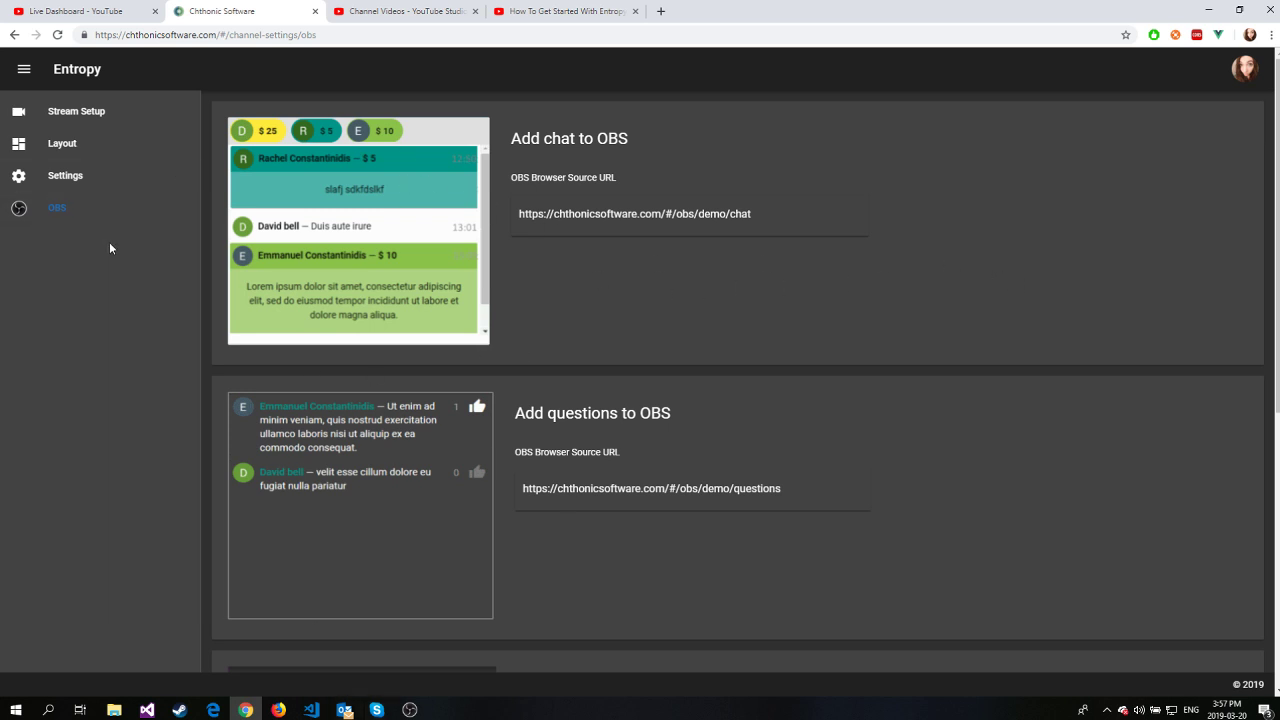
Return to the stream setup and retrieve the current YouTube live stream for embedding
left_click(88, 120)
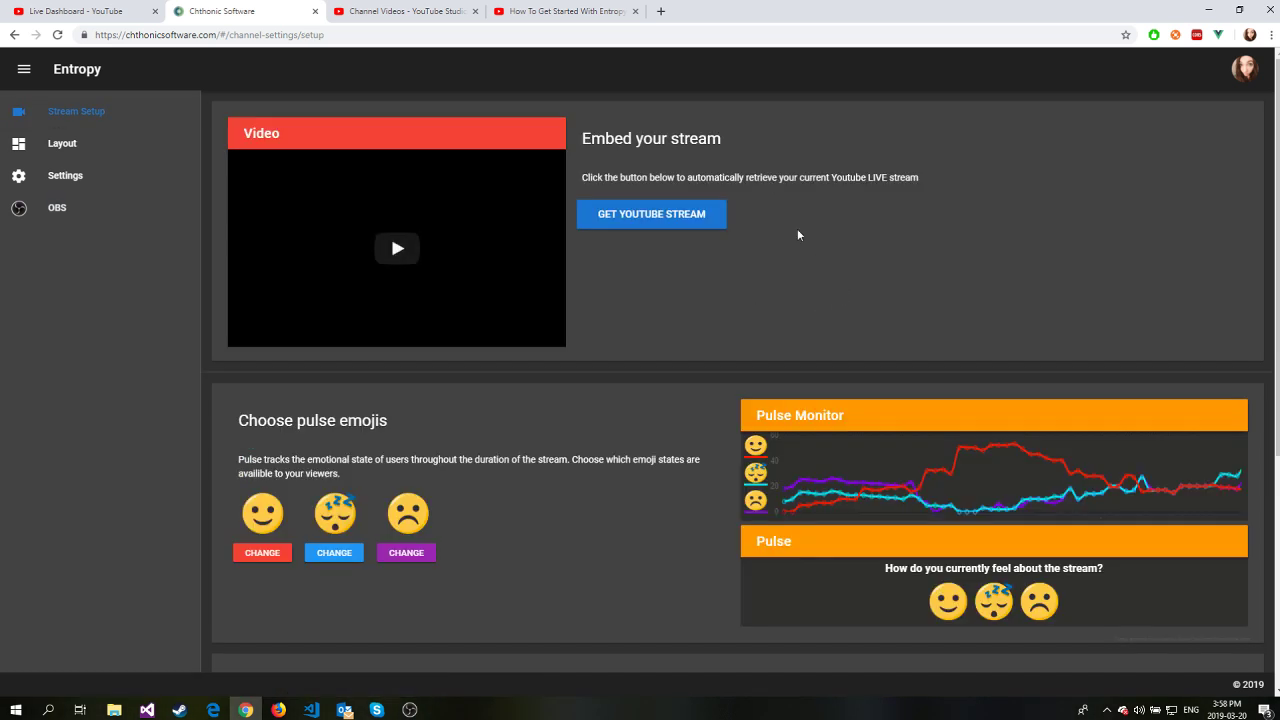
left_click(638, 220)
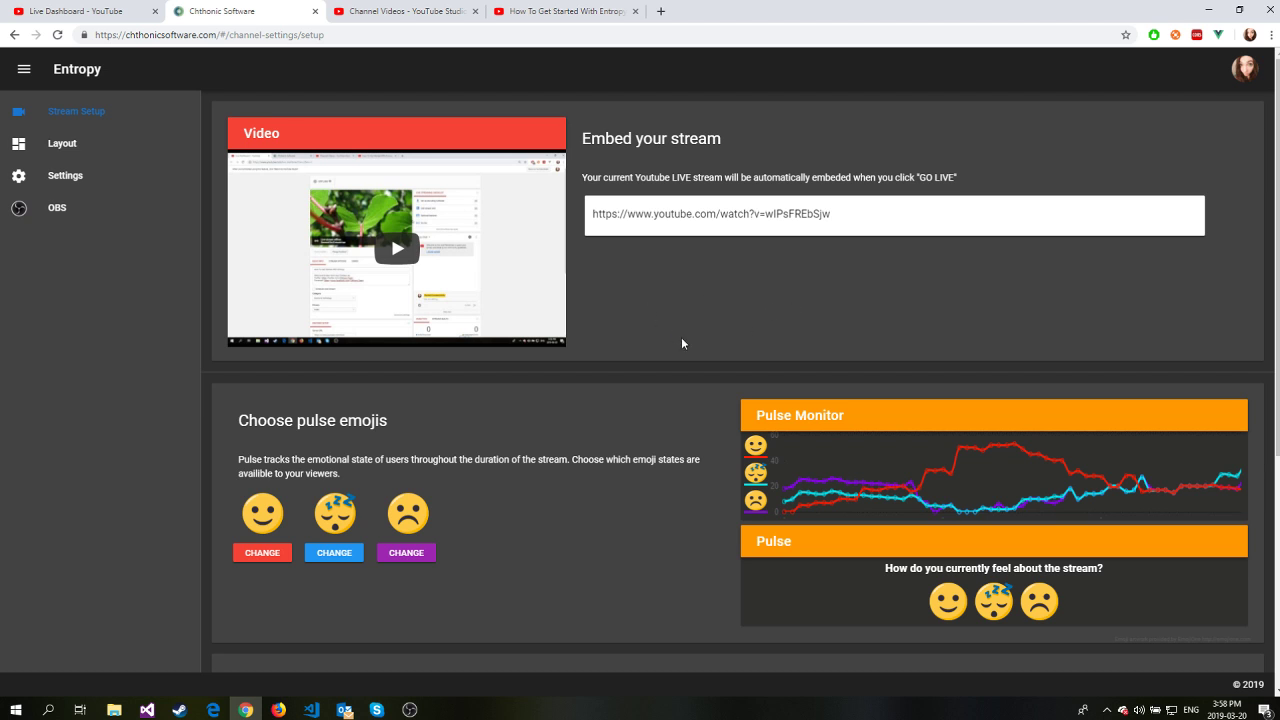
Browse the emojis available for the first pulse state and close the list without changing the smiley
scroll(681, 343, "down", 2)
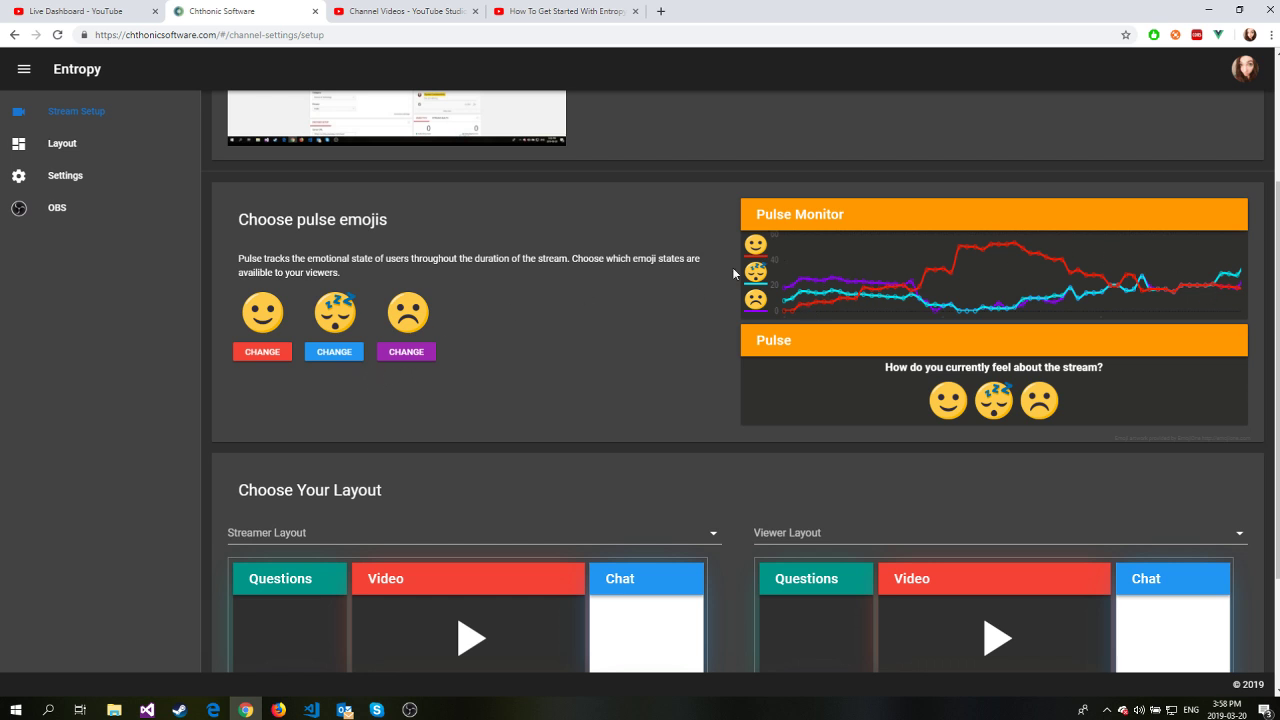
left_click(262, 352)
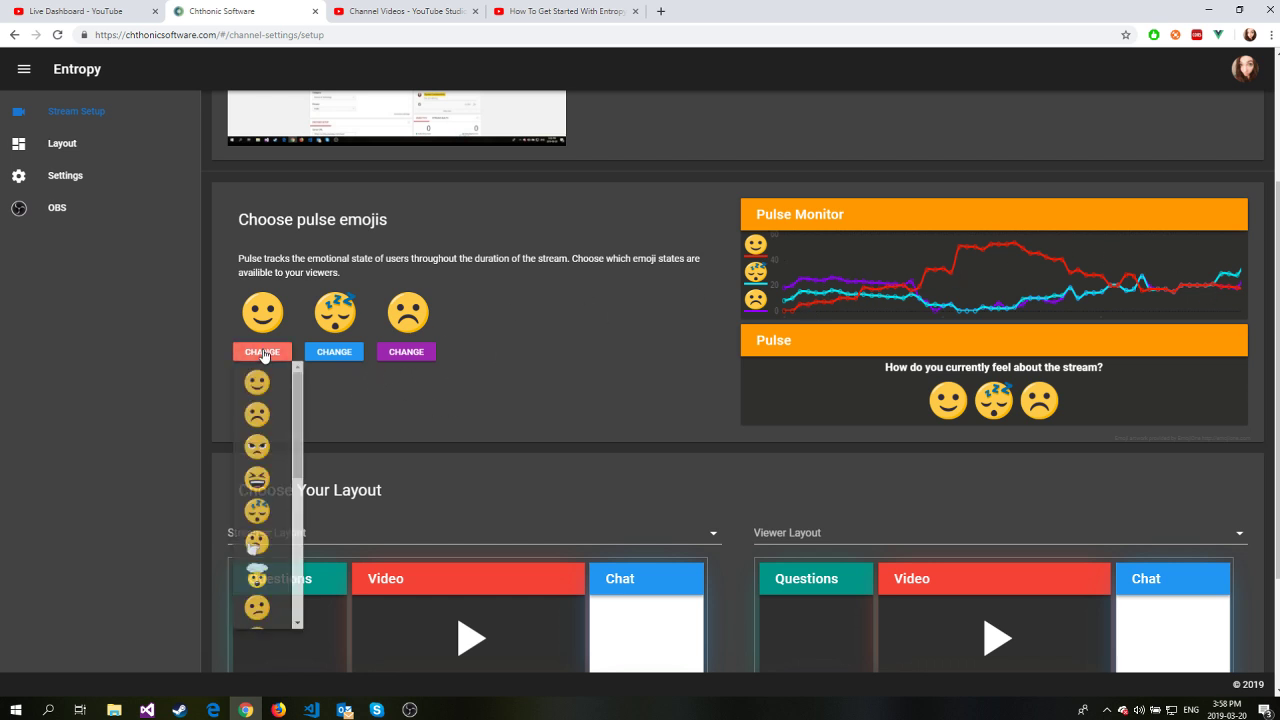
scroll(268, 440, "down", 3)
scroll(270, 445, "down", 5)
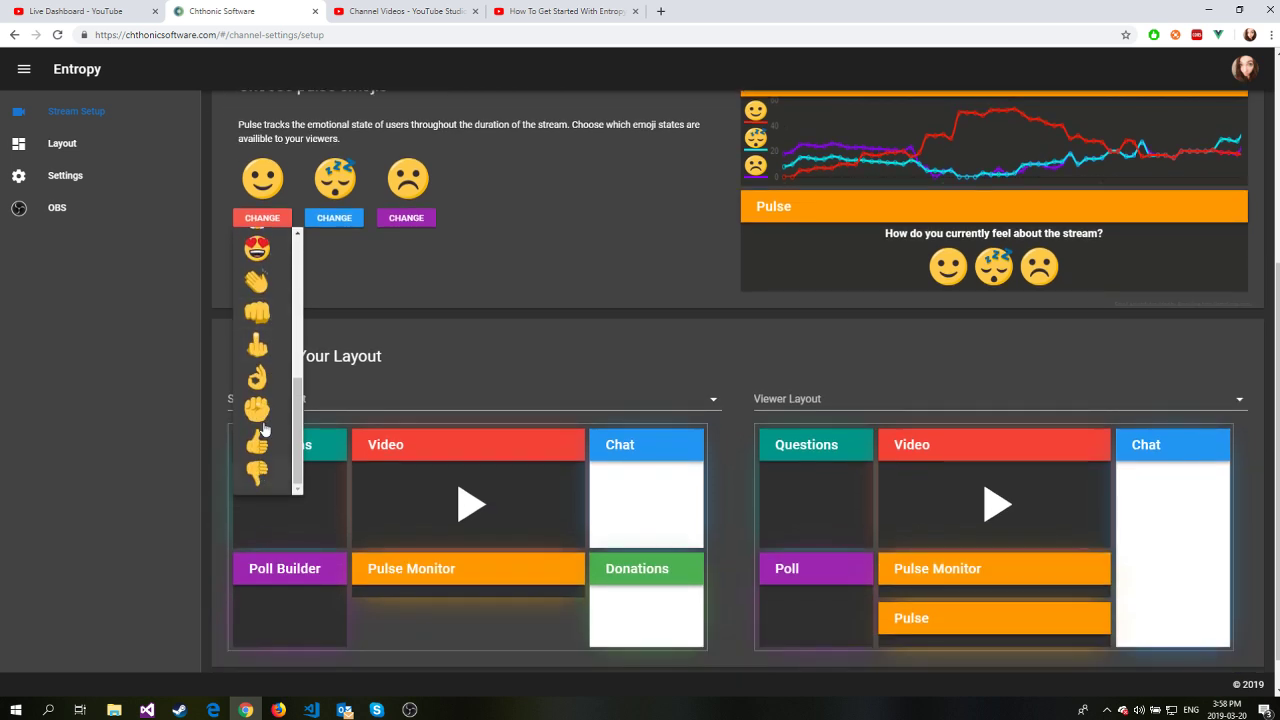
scroll(266, 397, "up", 5)
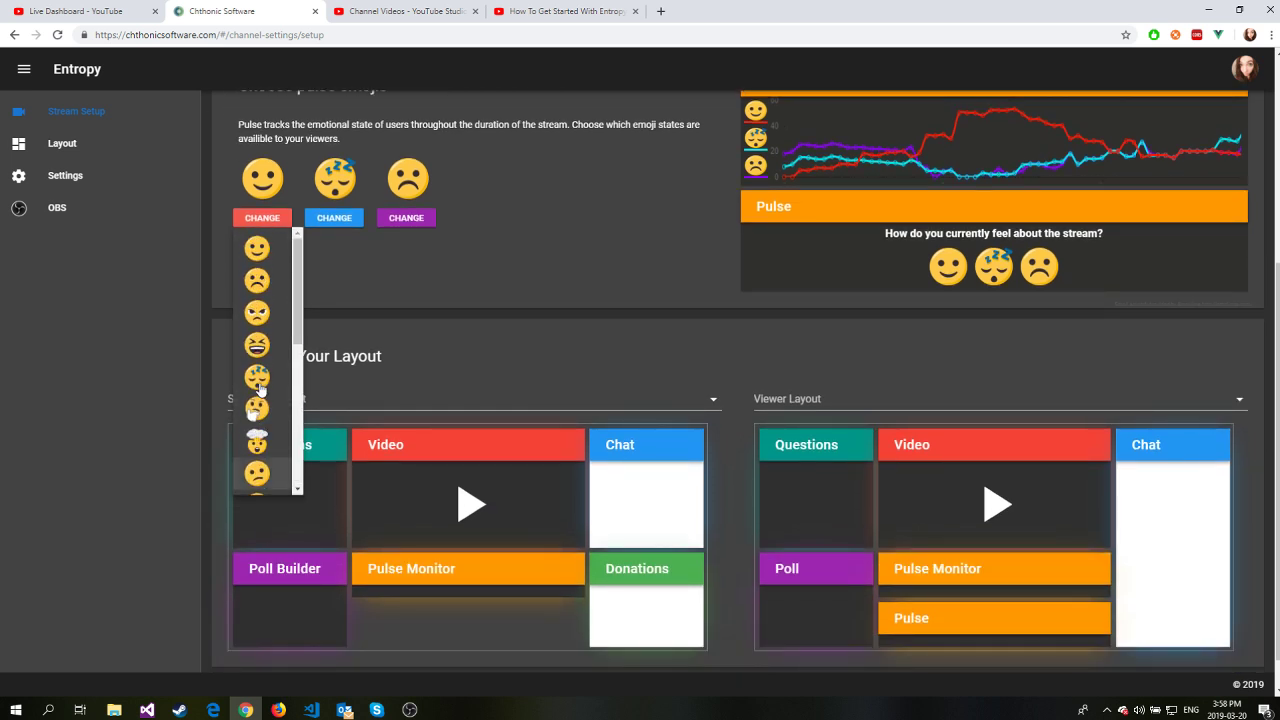
left_click(334, 283)
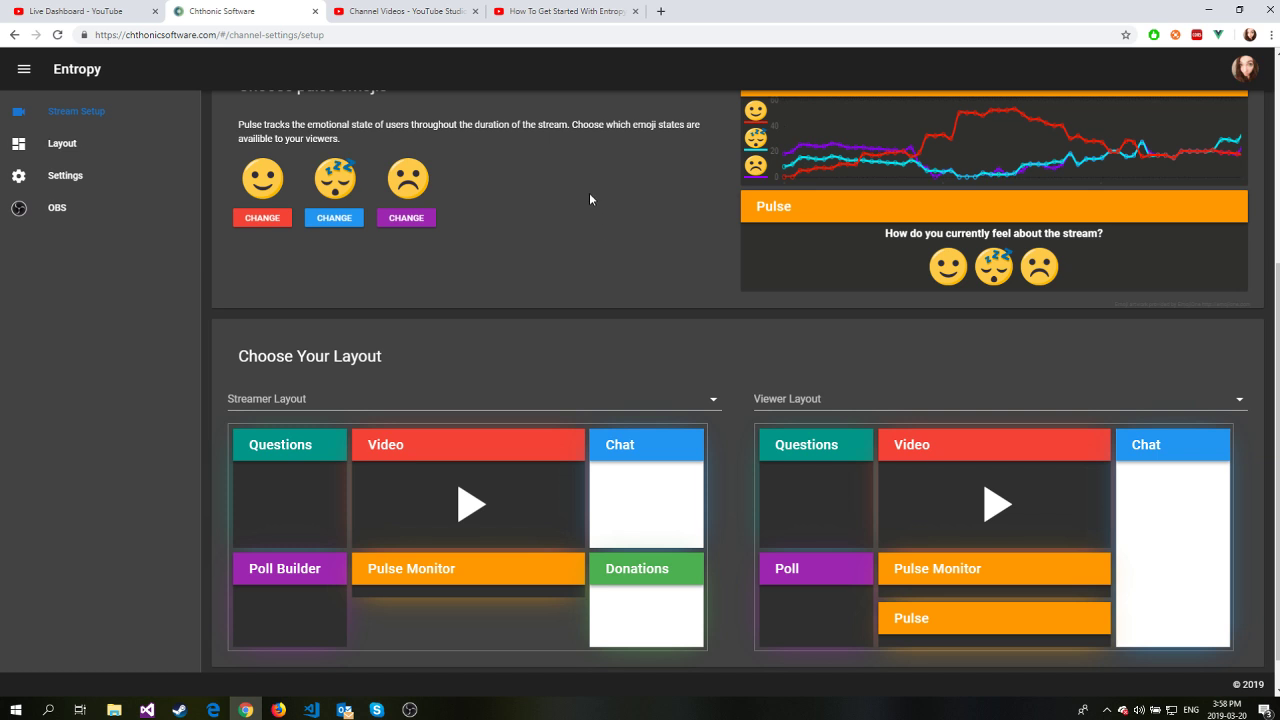
Preview the "chthonic live" streamer layout, and set both the streamer and viewer layouts to "demo"
scroll(520, 267, "down", 1)
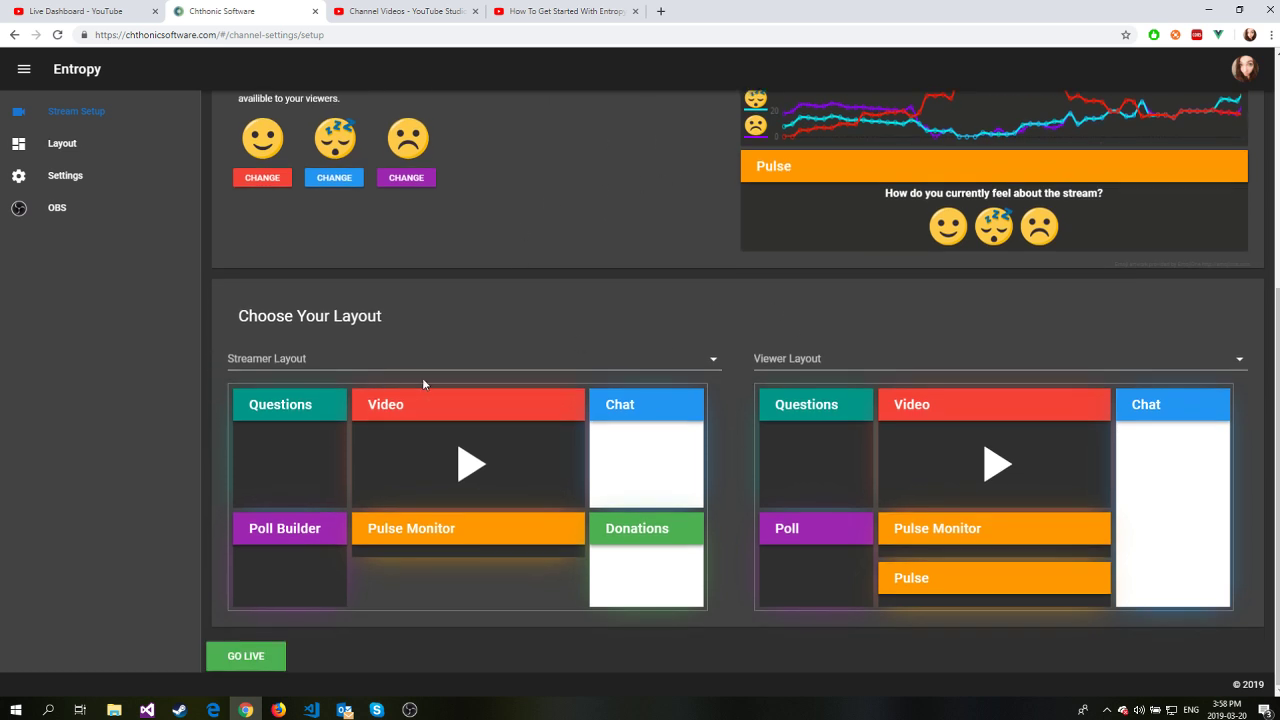
left_click(716, 364)
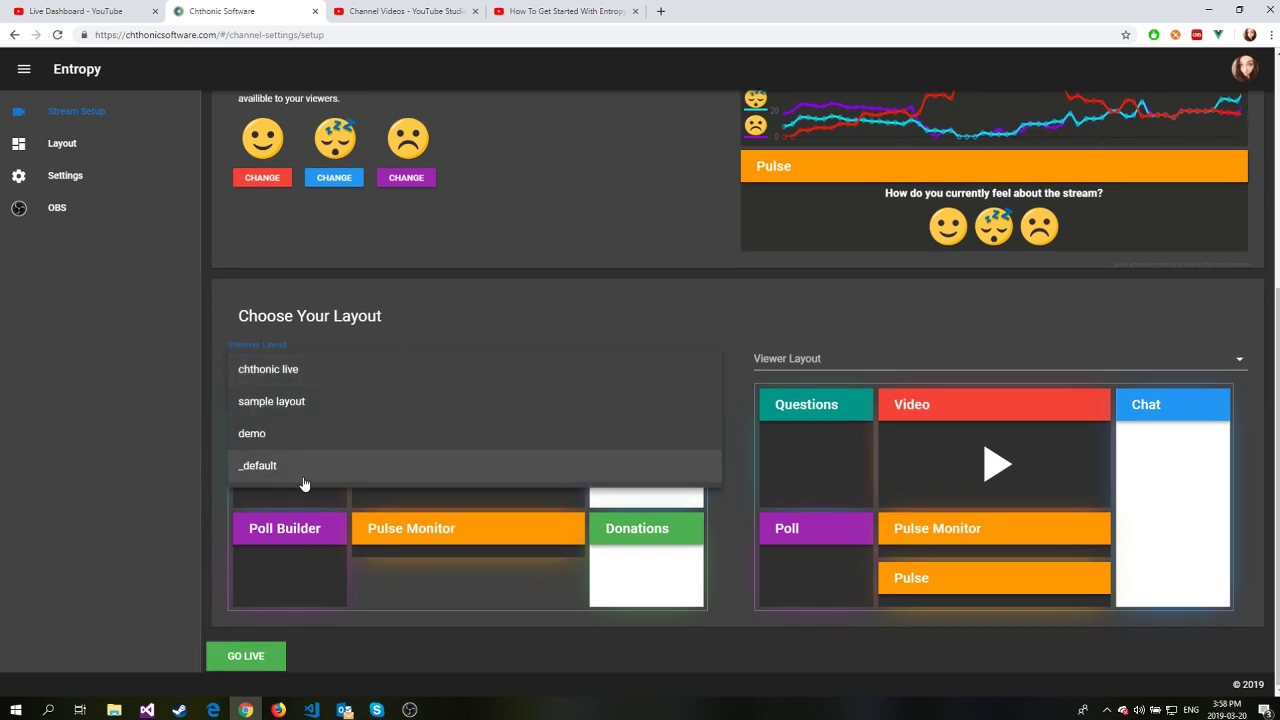
left_click(252, 370)
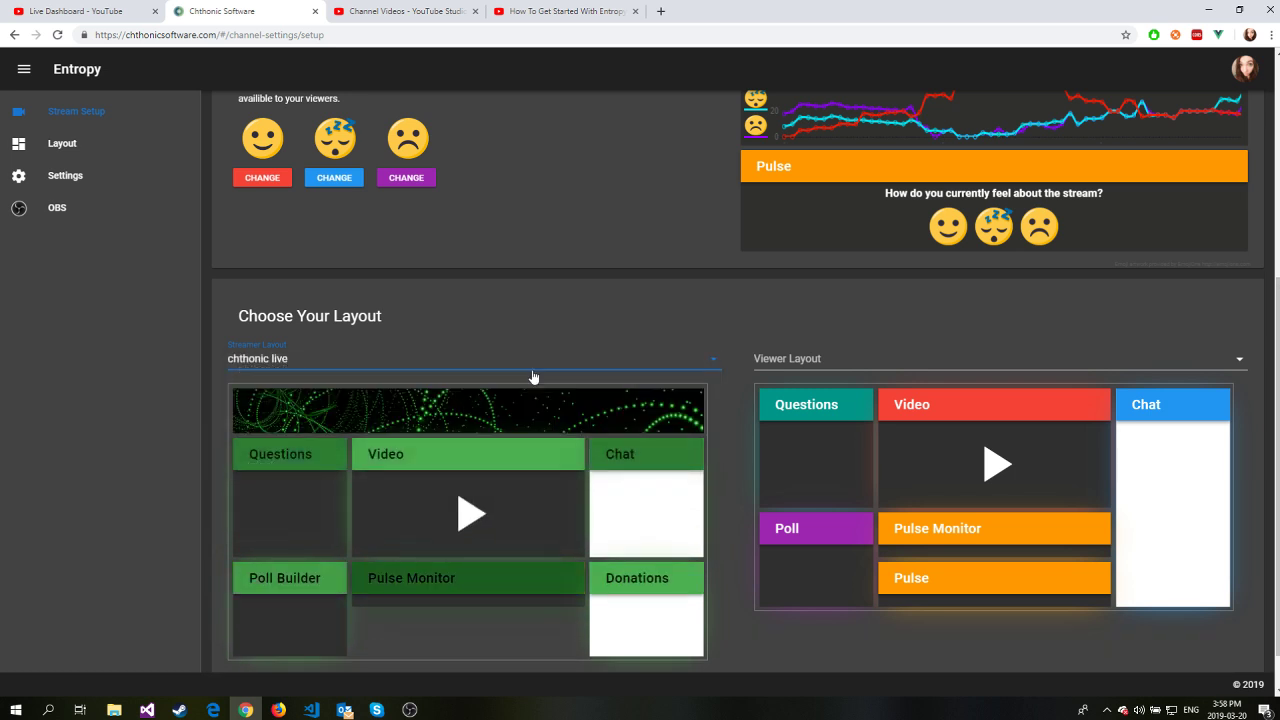
left_click(715, 366)
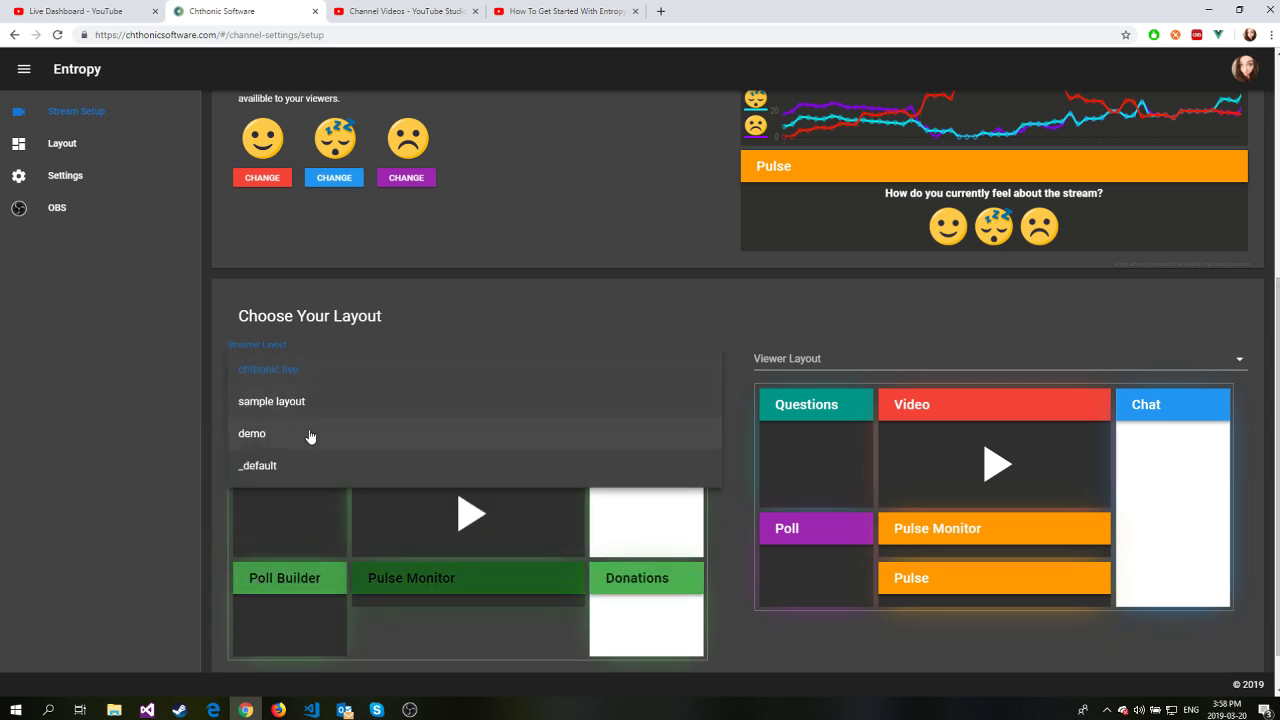
left_click(253, 440)
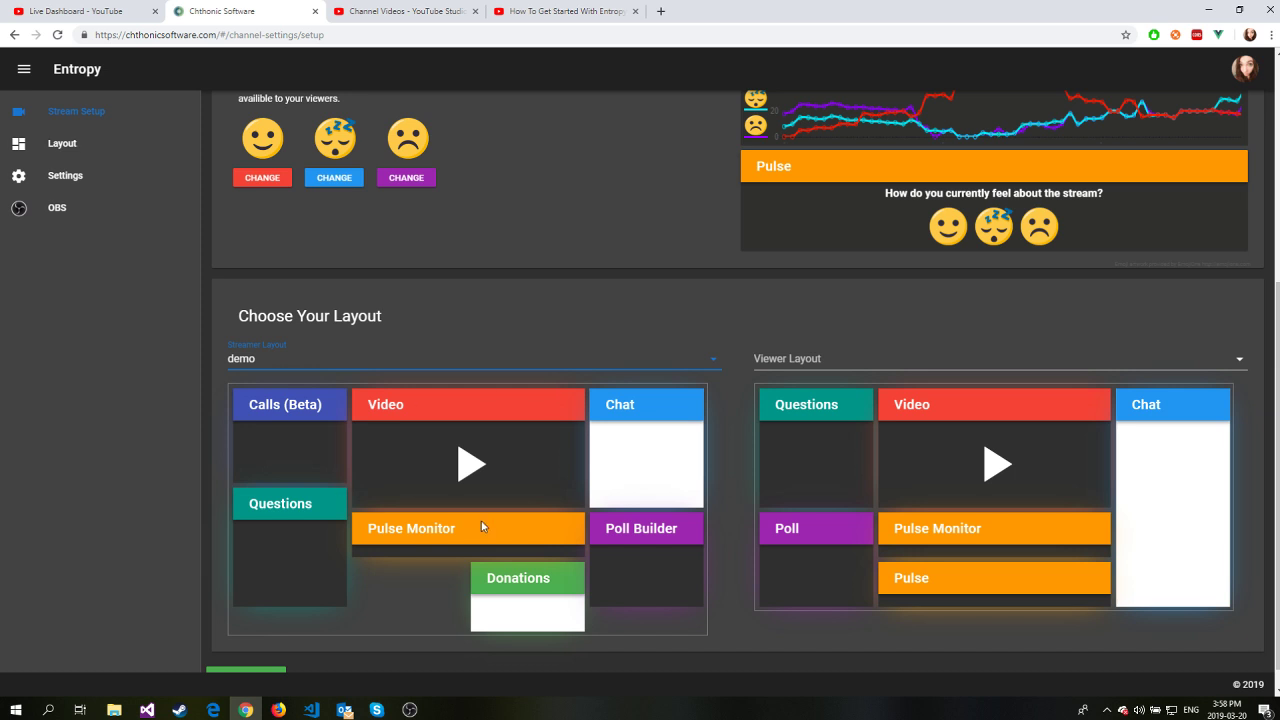
left_click(1240, 358)
left_click(805, 401)
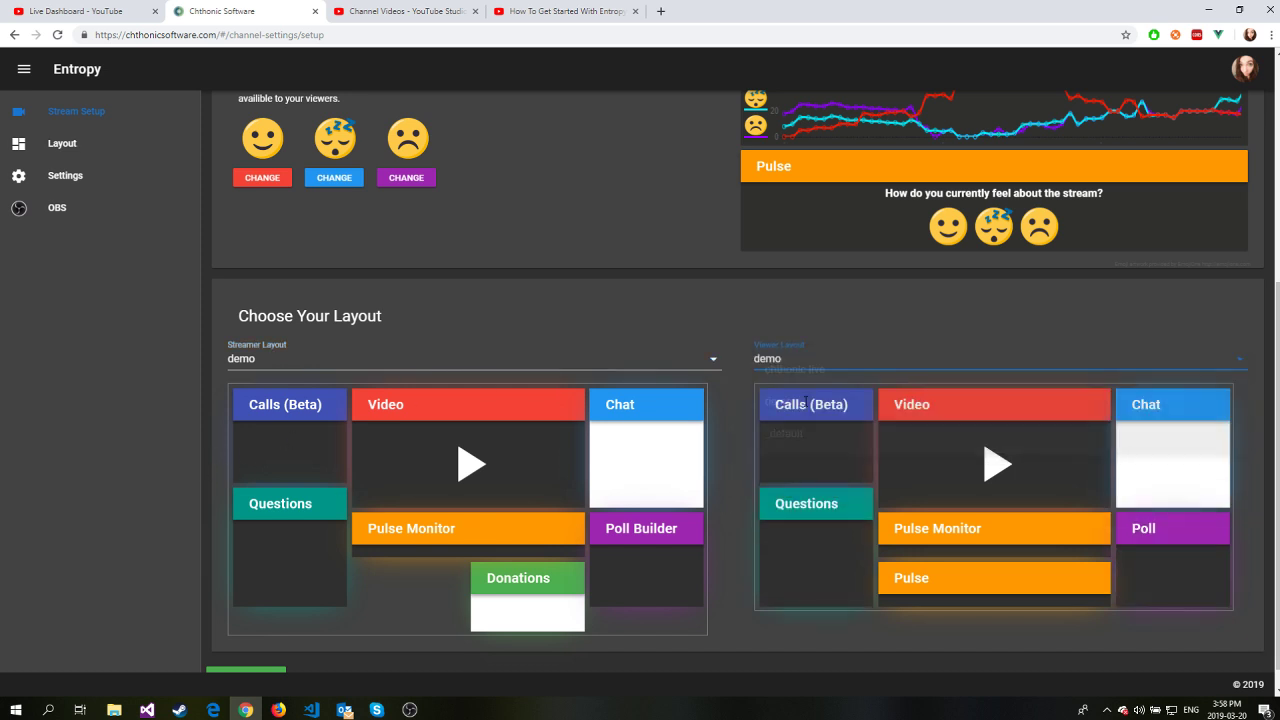
Go live with the chosen layouts, dismiss the viewer URL dialog and keep the embedded stream video muted
scroll(596, 393, "down", 1)
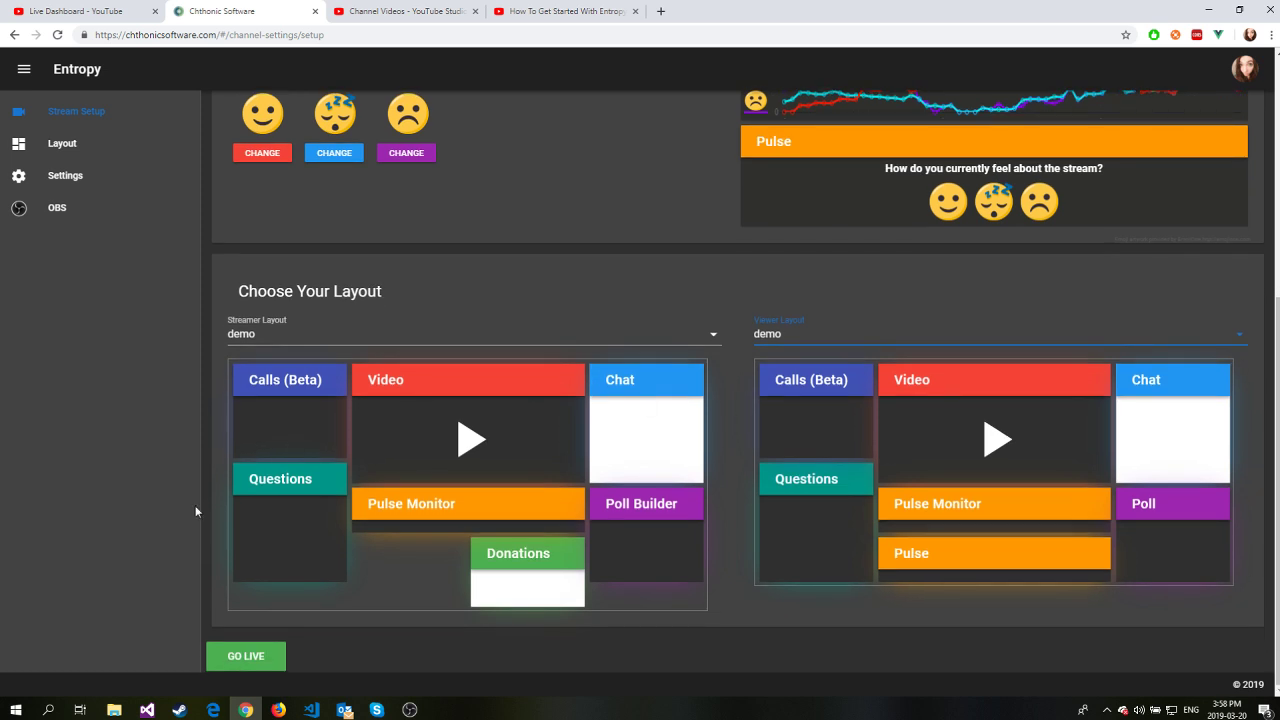
left_click(247, 662)
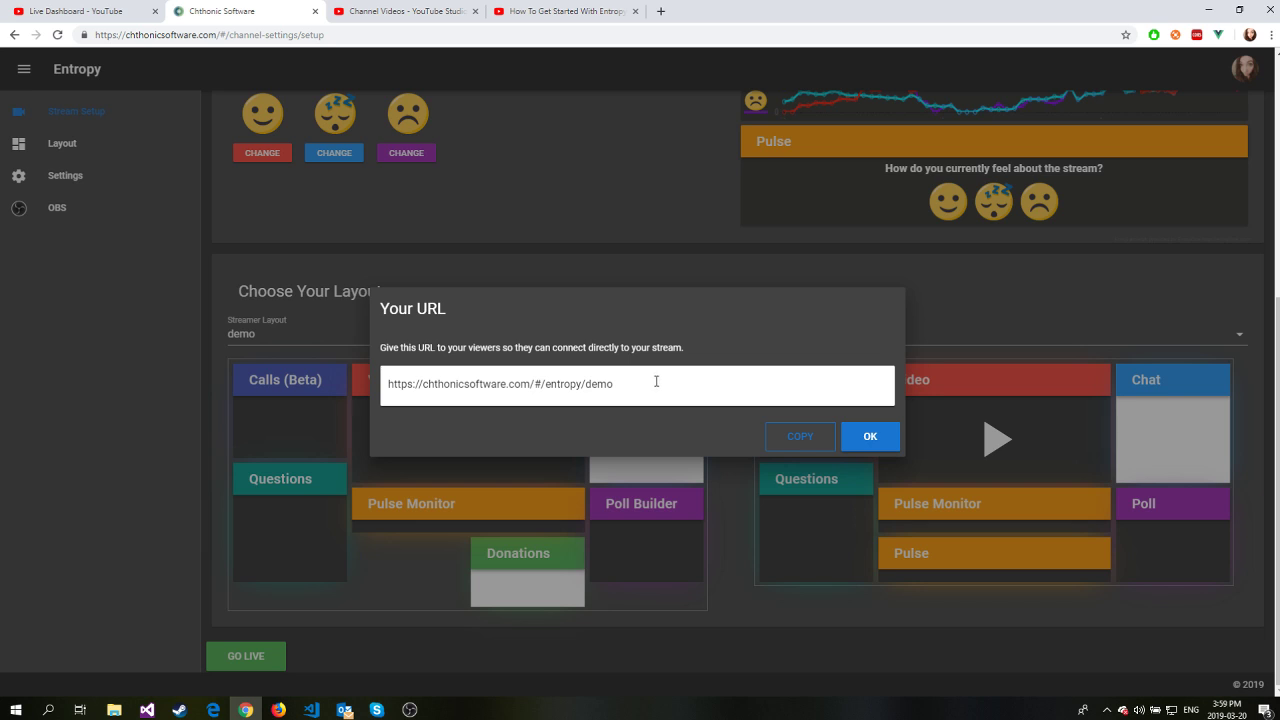
left_click(871, 437)
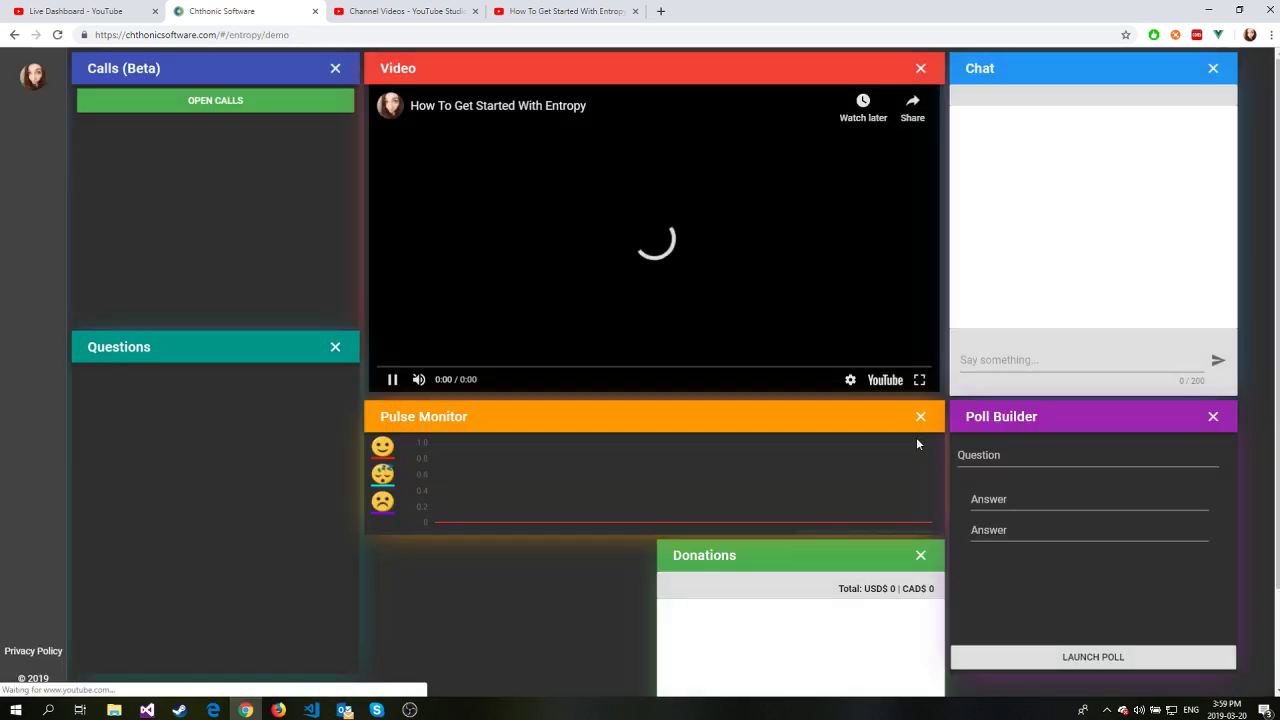
left_click(419, 380)
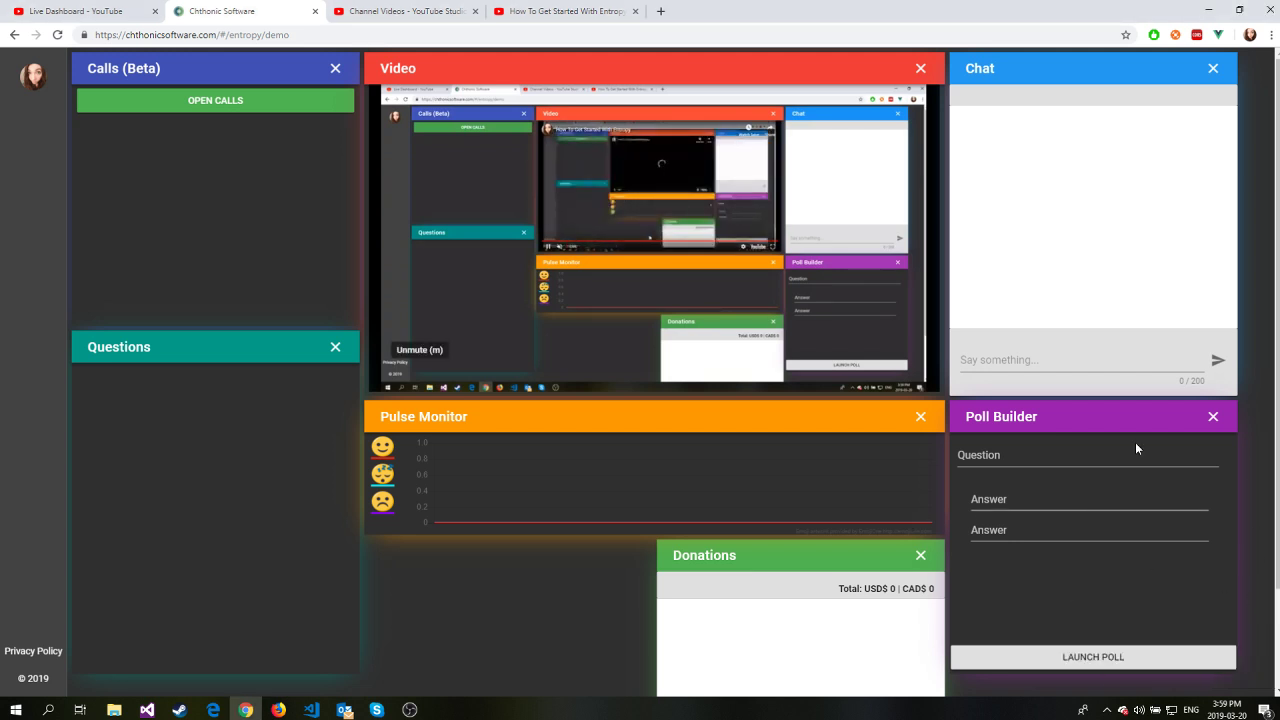
Enter "what is your favorite color?" as the question in the Poll Builder
left_click(1013, 452)
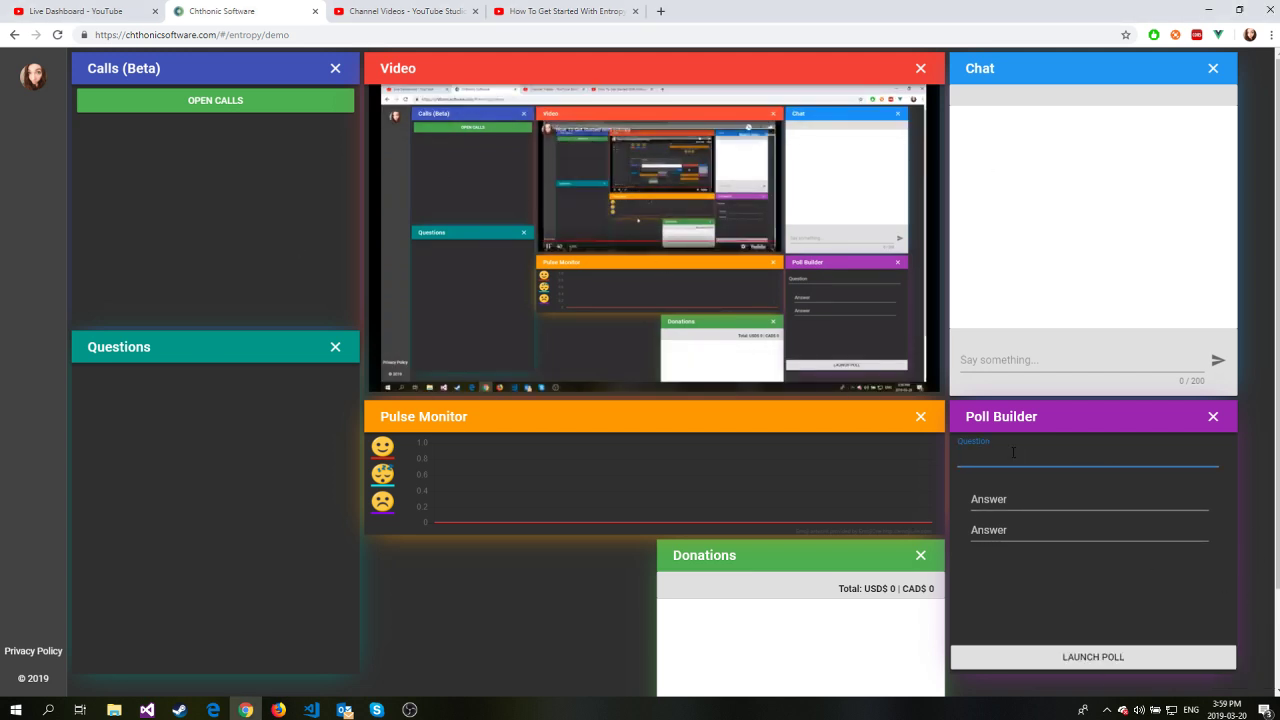
type("what is your")
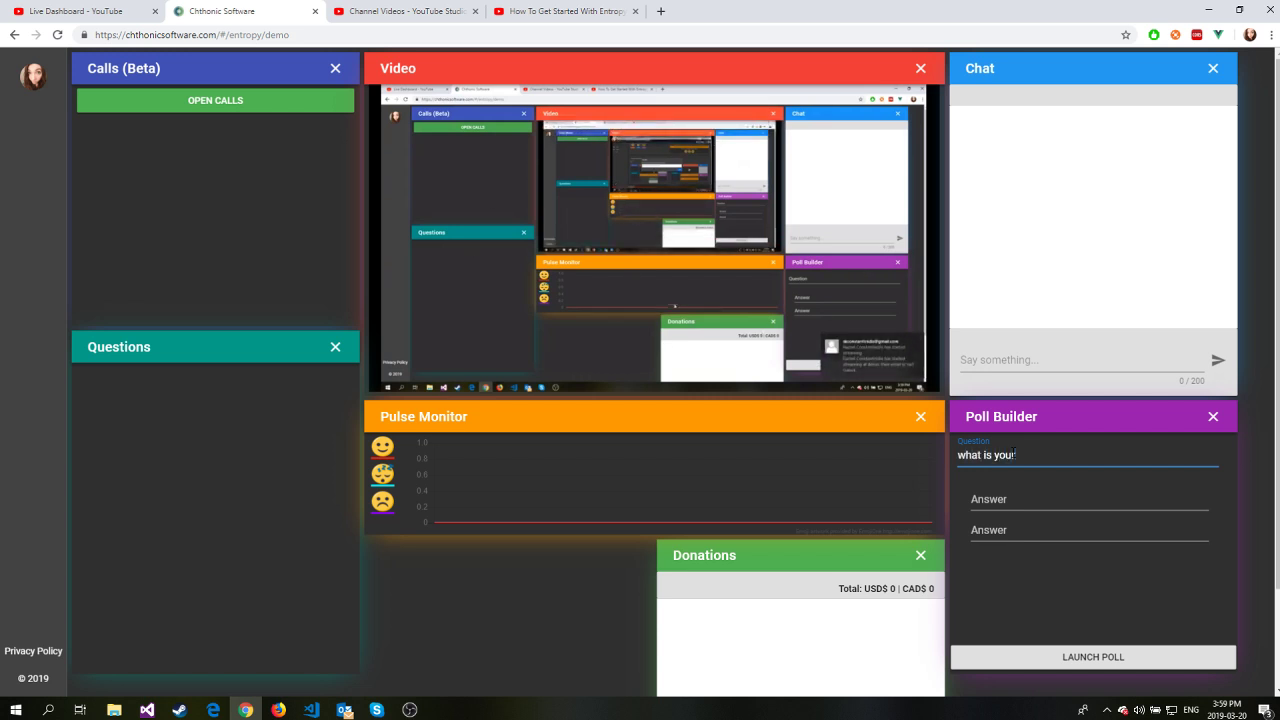
type(" favorite color")
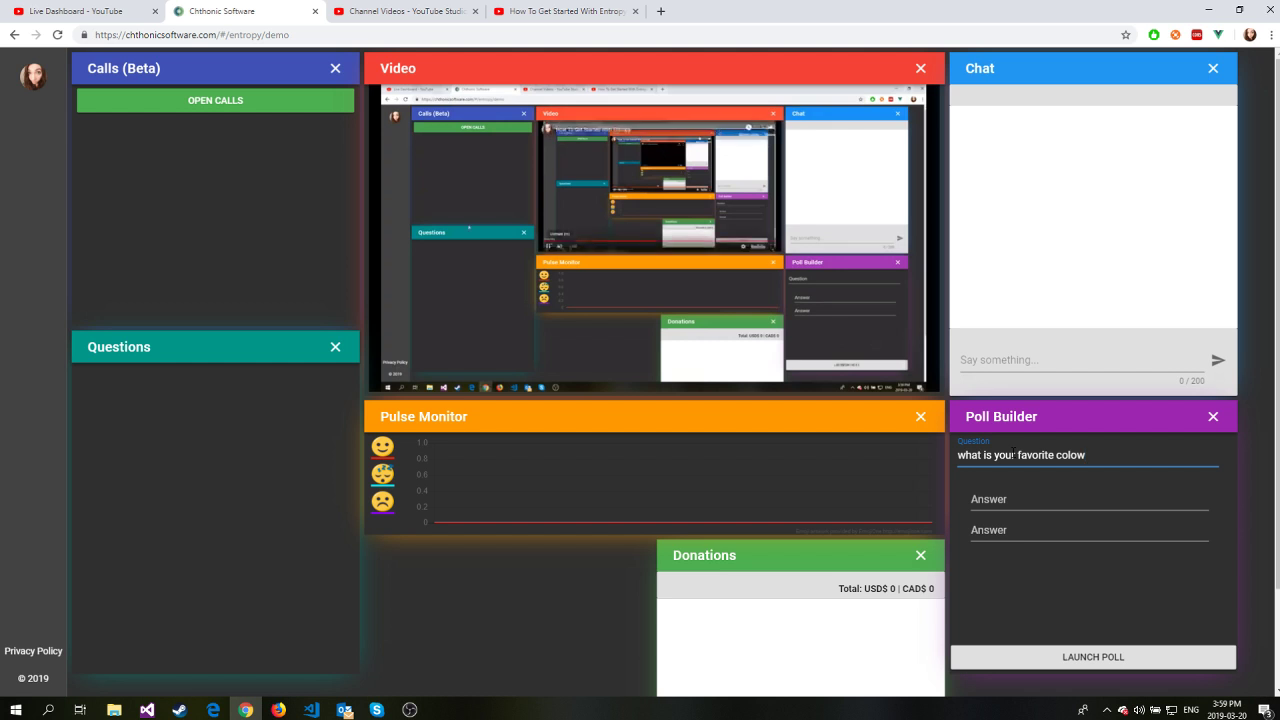
type("?")
key("Tab")
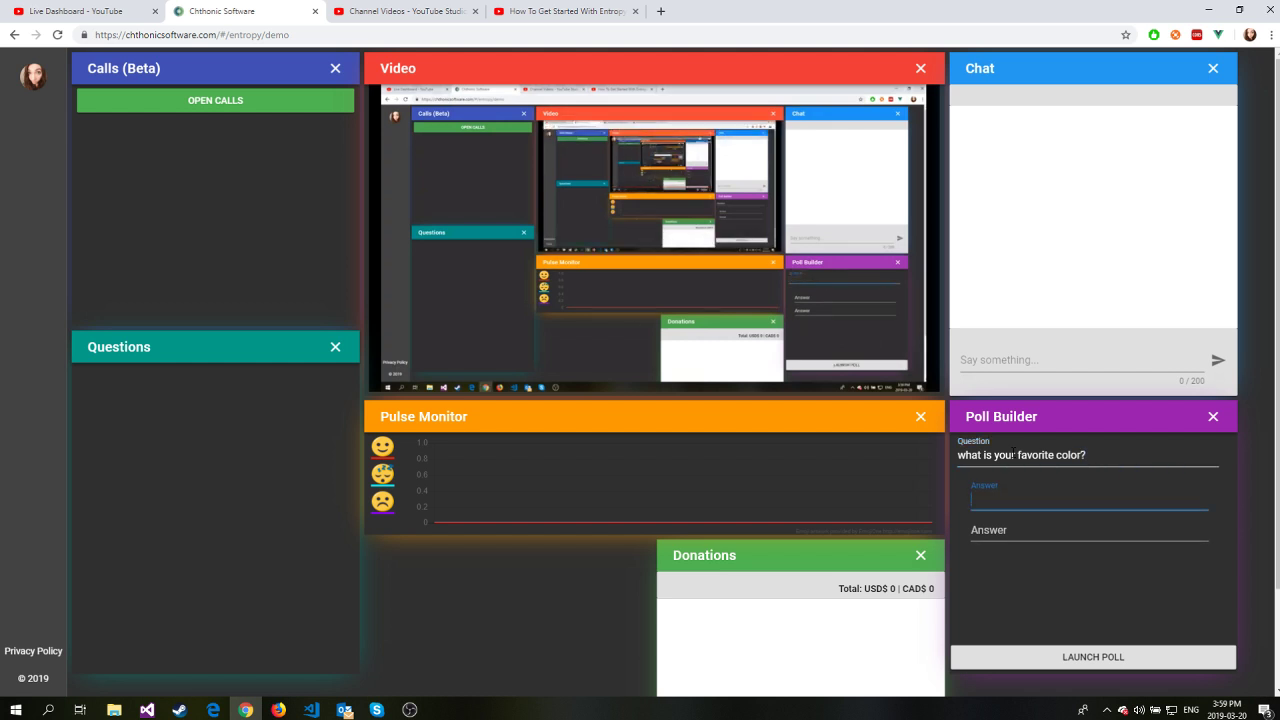
Add the poll answers red, orange, yellow, green and blue, and launch the poll
type("red")
key("Tab")
type("orange")
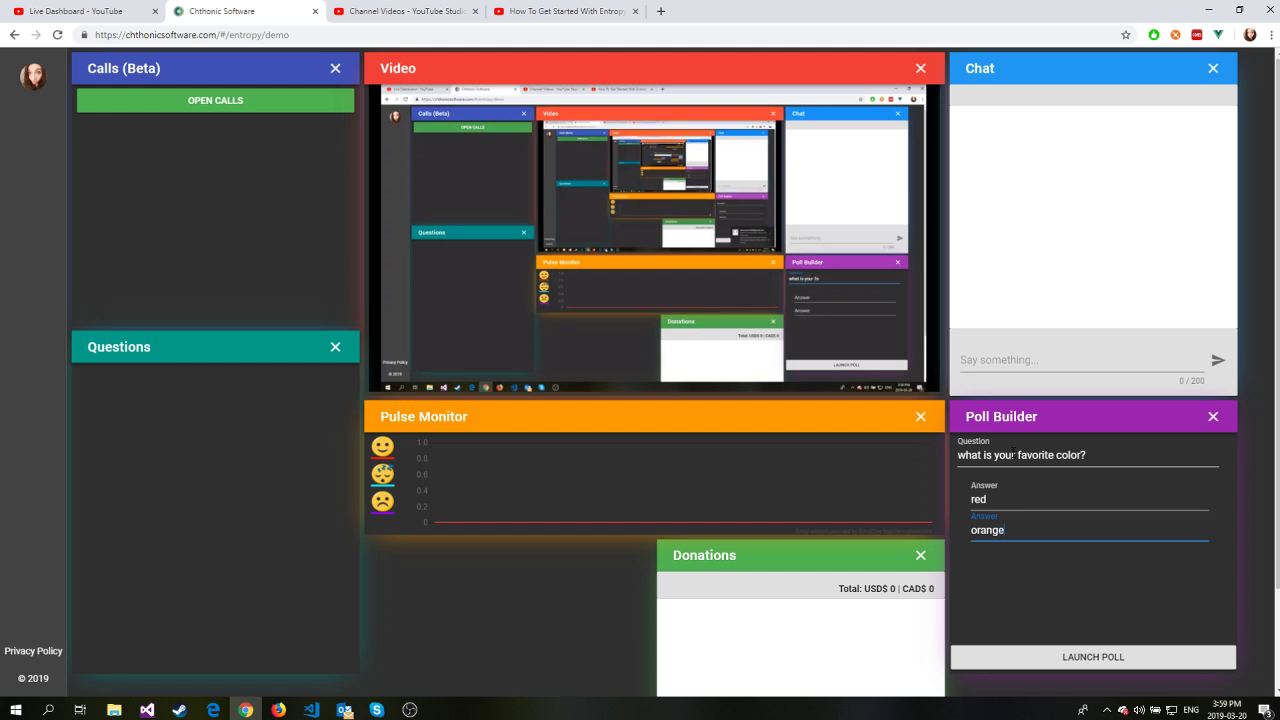
key("Tab")
type("y")
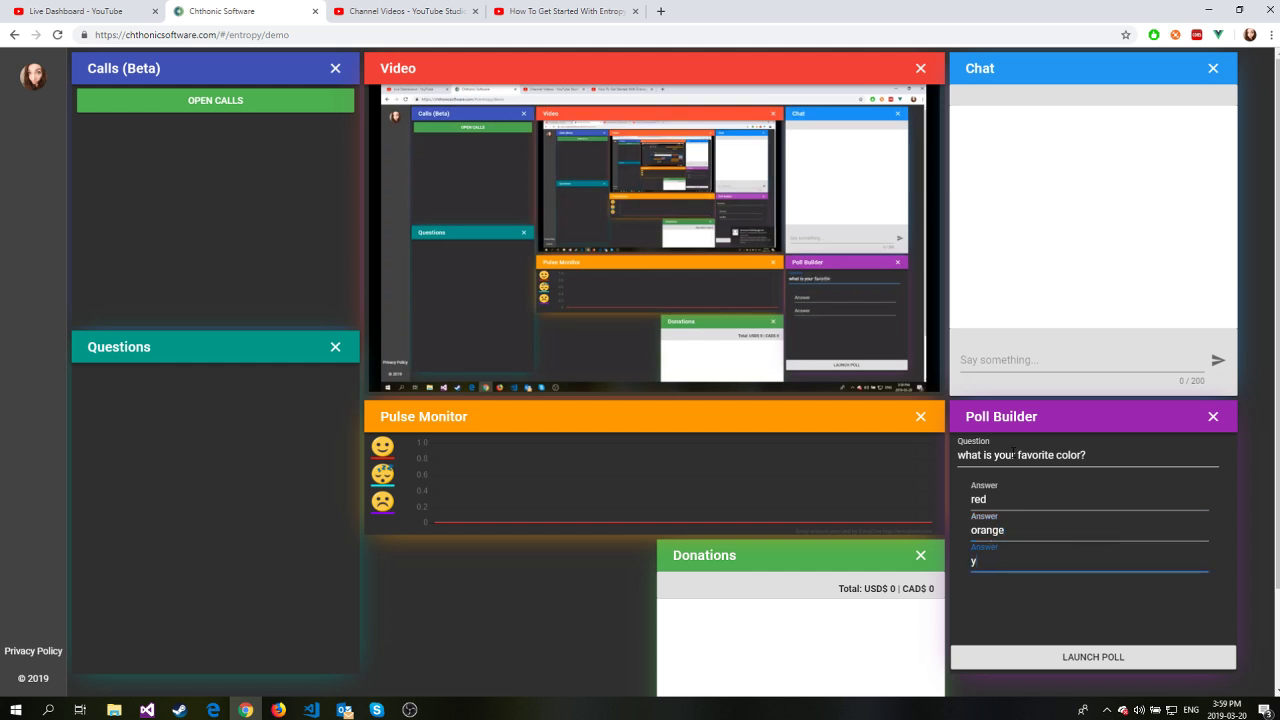
type("ellow")
key("Tab")
type("gr")
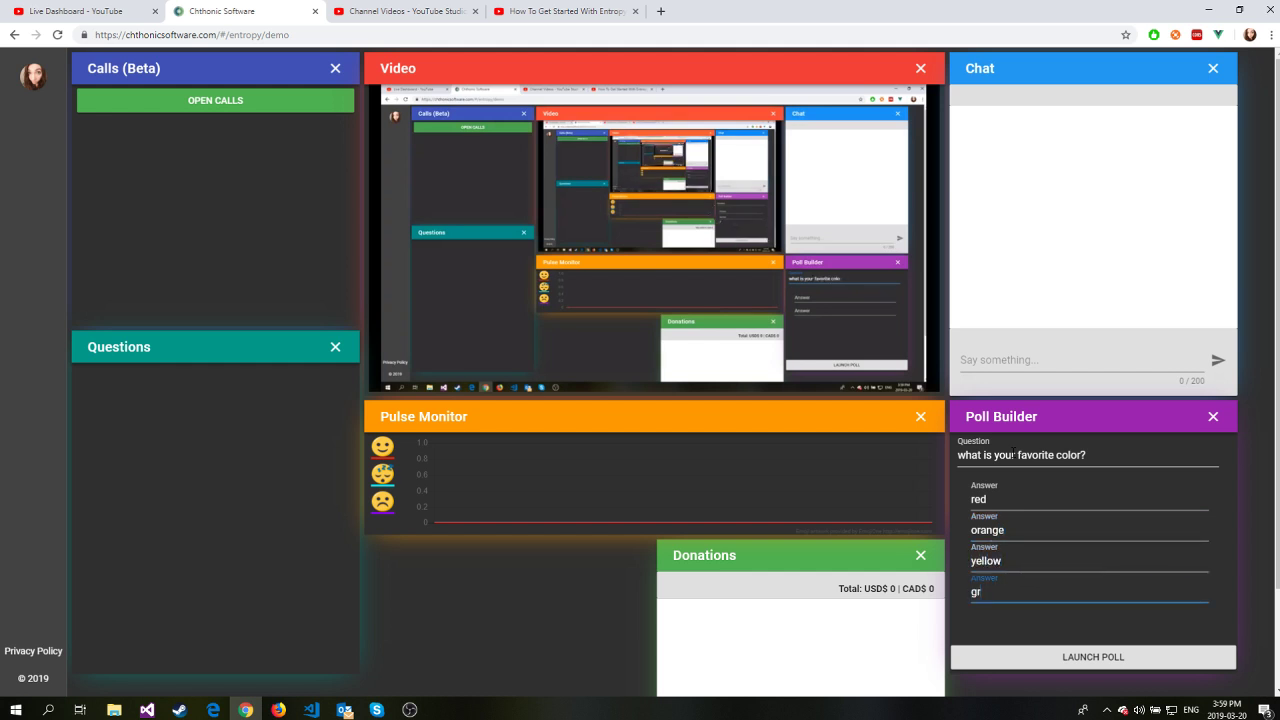
type("een")
key("Tab")
type("blue")
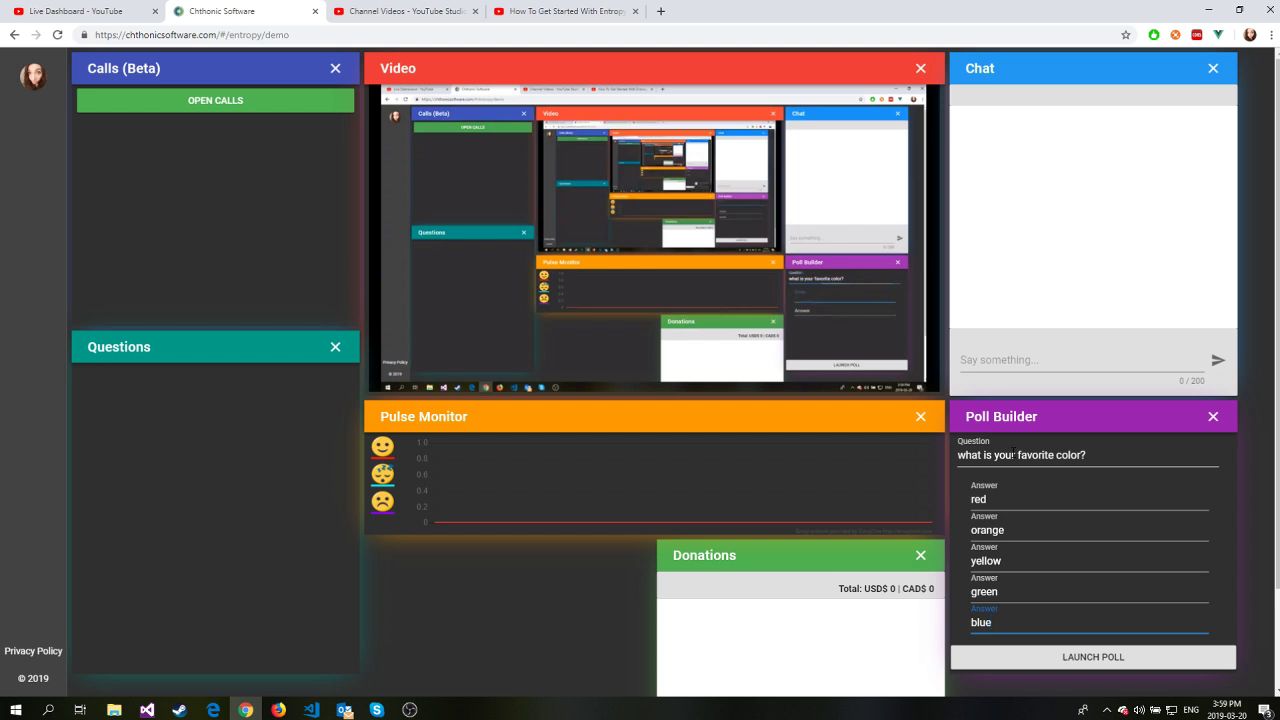
key("Return")
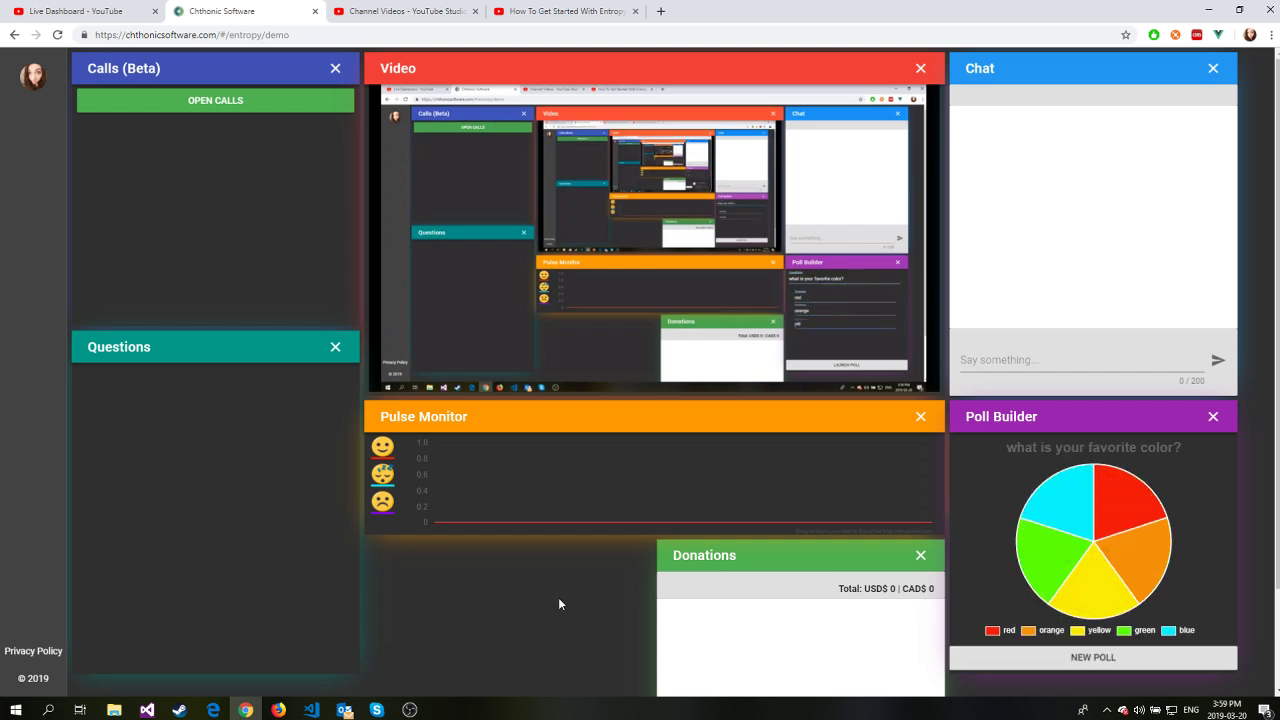
Enlarge the Donations widget downward below the Pulse Monitor
mouse_move(1110, 533)
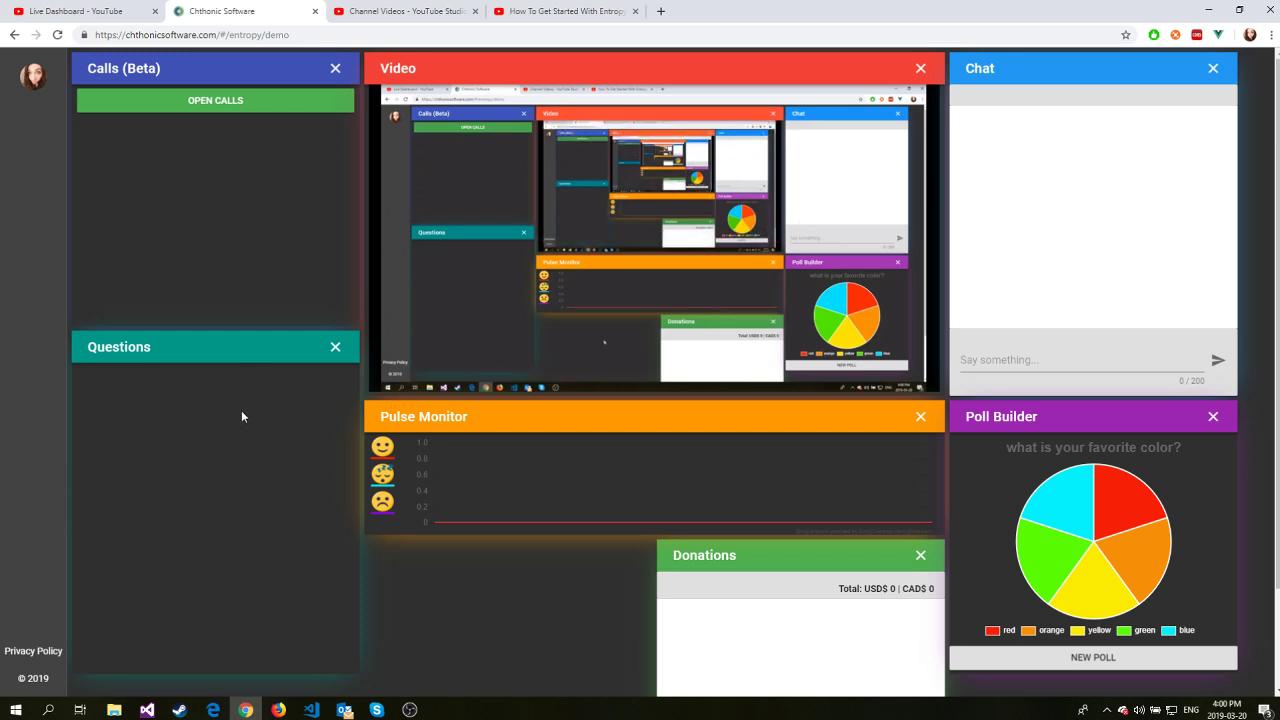
scroll(624, 580, "down", 2)
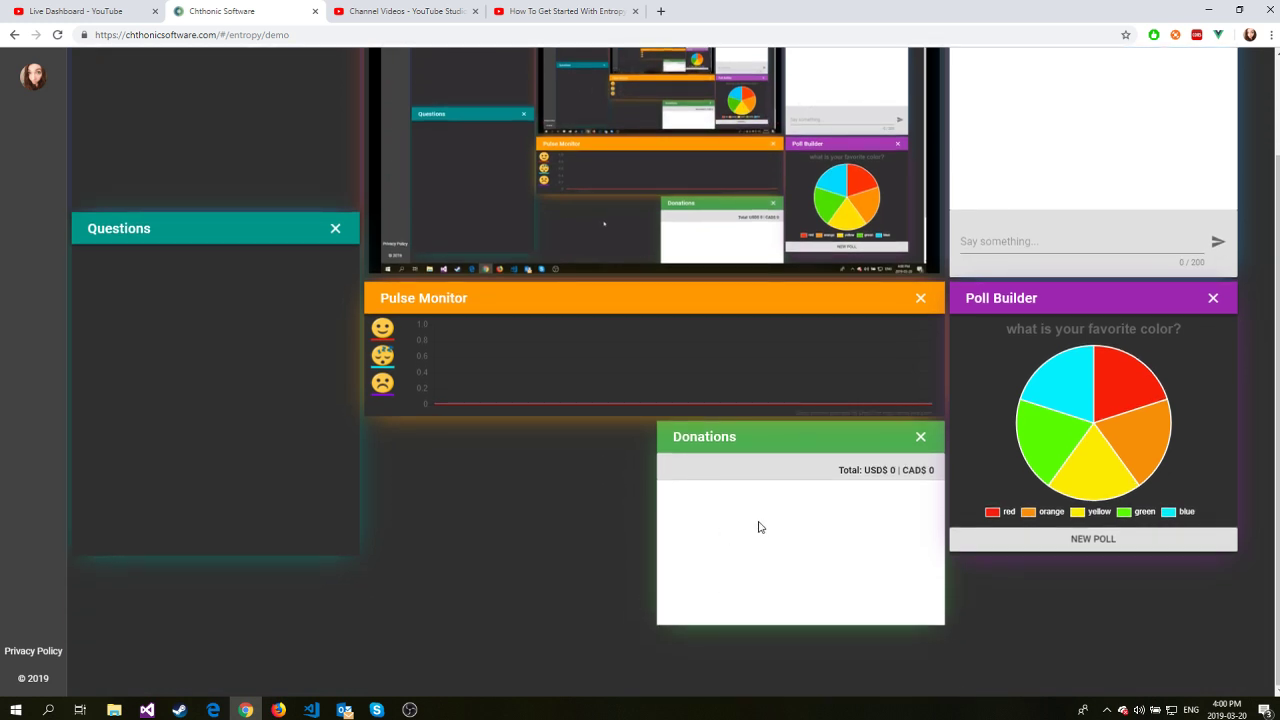
left_click_drag(942, 625, 945, 668)
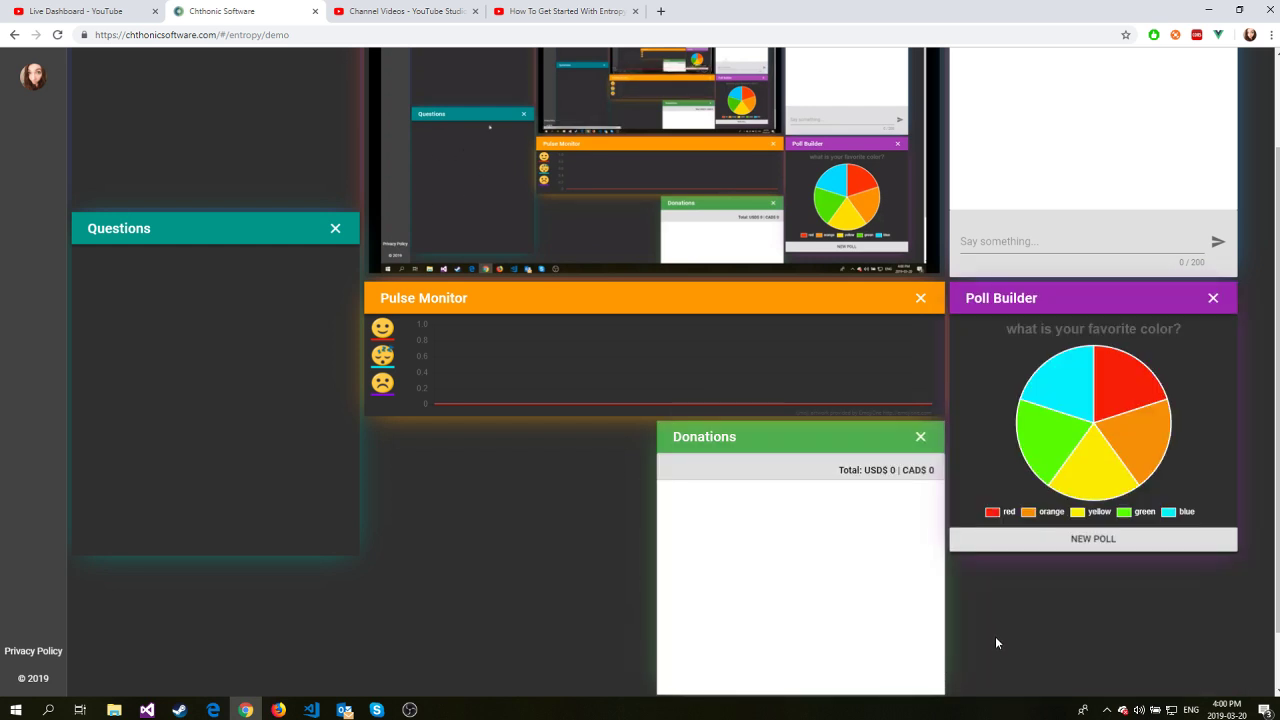
scroll(885, 580, "down", 1)
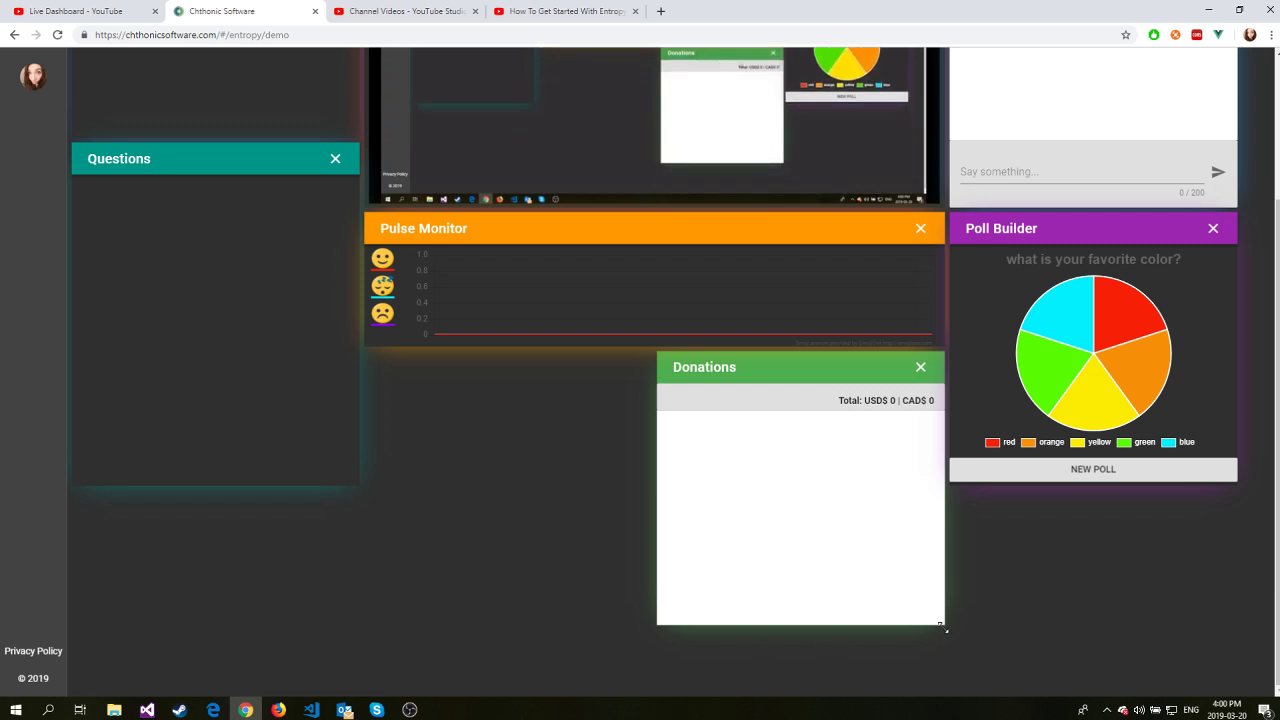
mouse_move(943, 627)
left_mouse_down()
mouse_move(941, 557)
mouse_move(943, 606)
left_mouse_up()
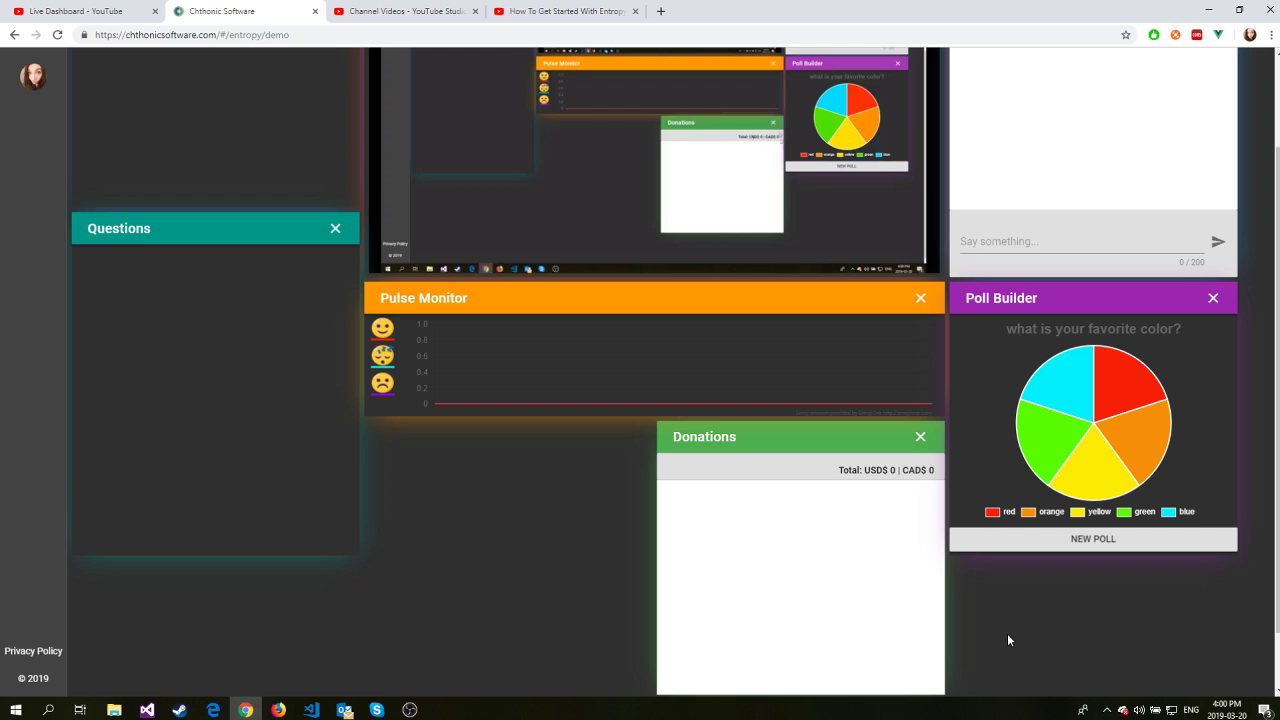
scroll(1007, 640, "down", 1)
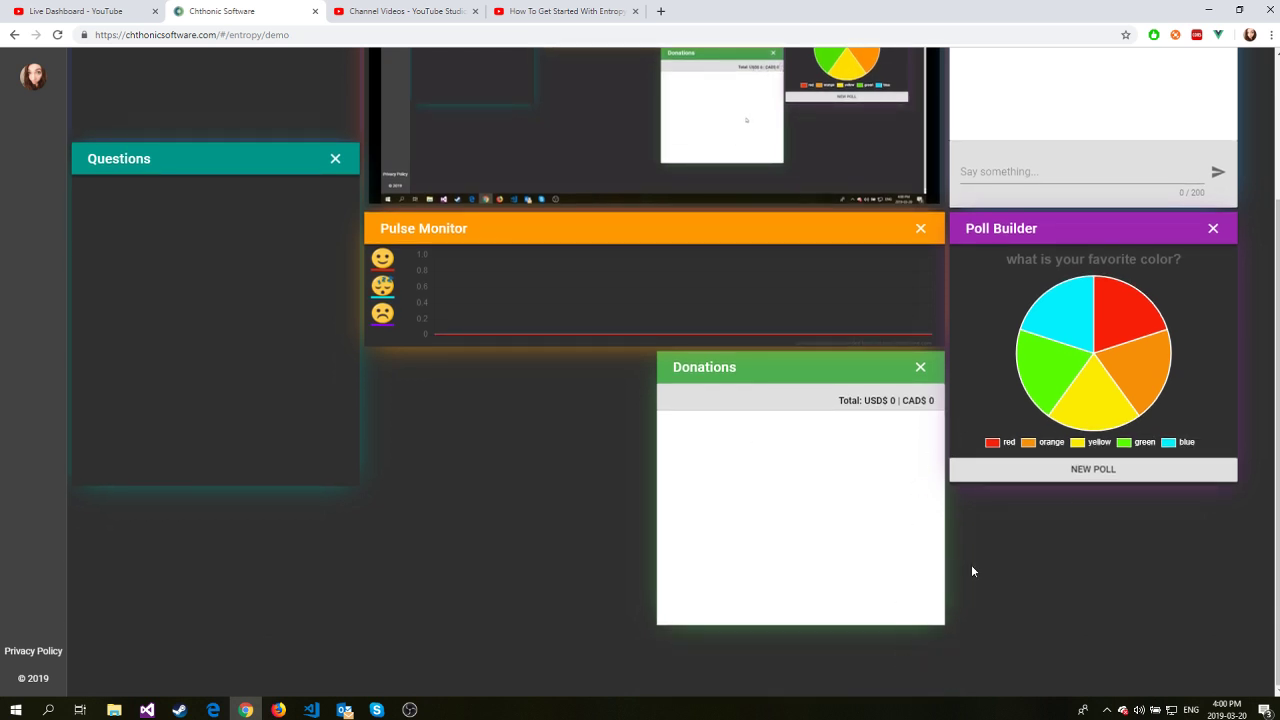
scroll(1043, 590, "up", 2)
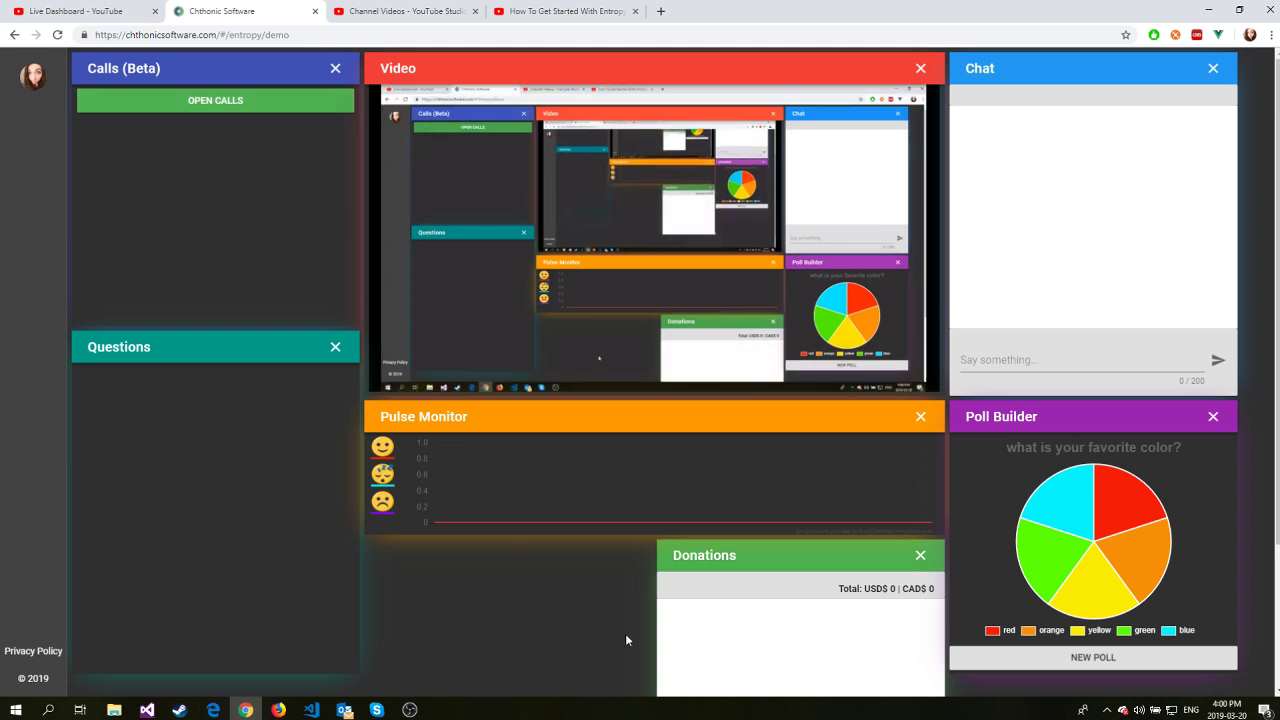
Close the Donations and Questions widgets and add both back to the stream page
left_click(921, 556)
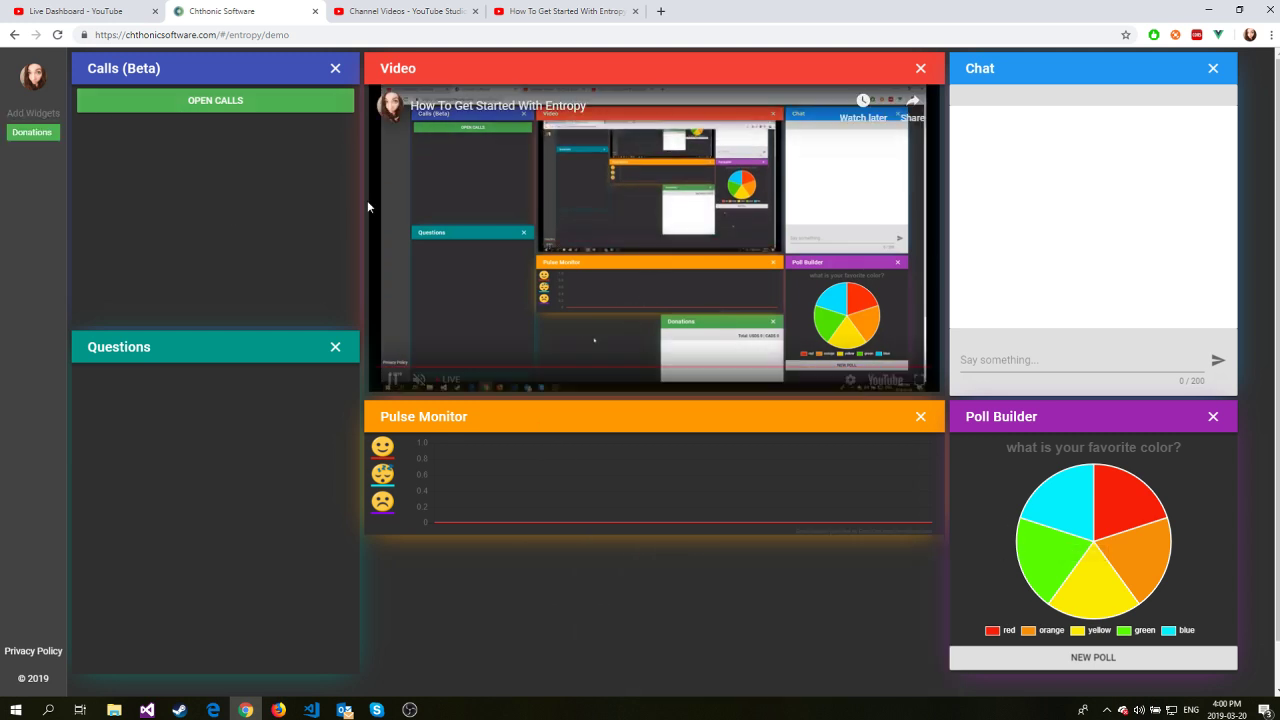
left_click(336, 347)
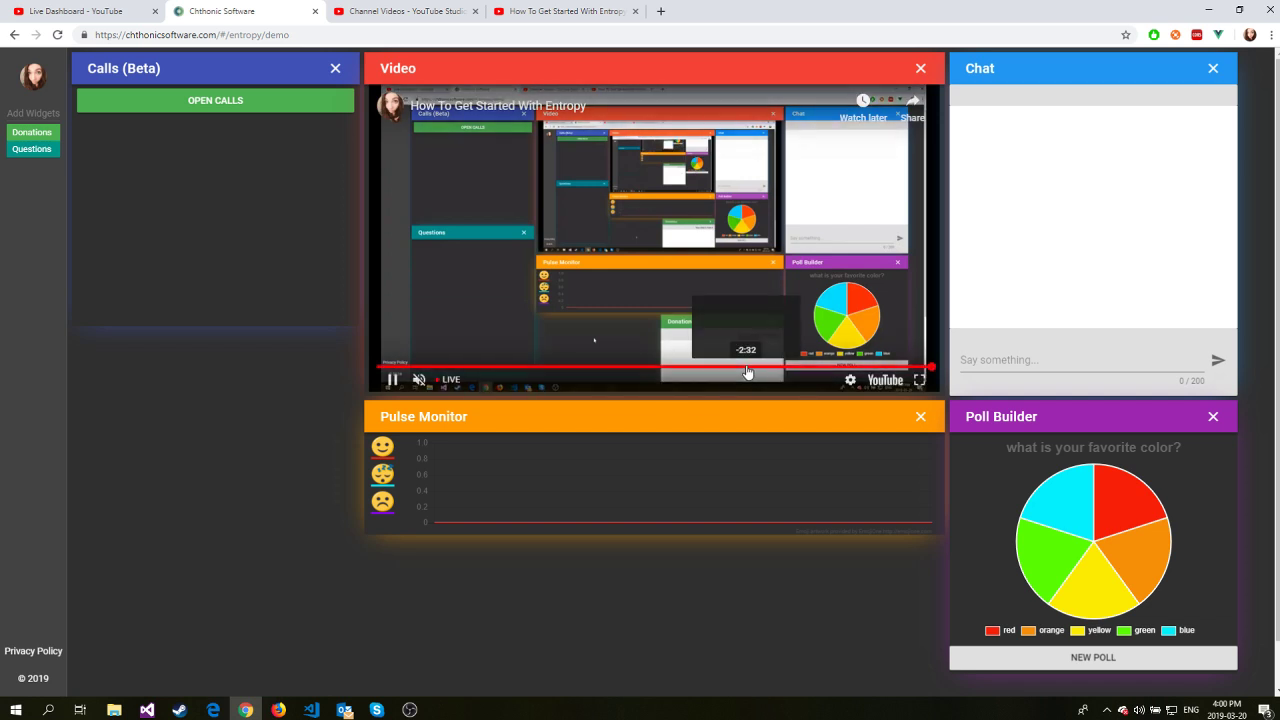
left_click_drag(720, 405, 748, 455)
left_click(32, 149)
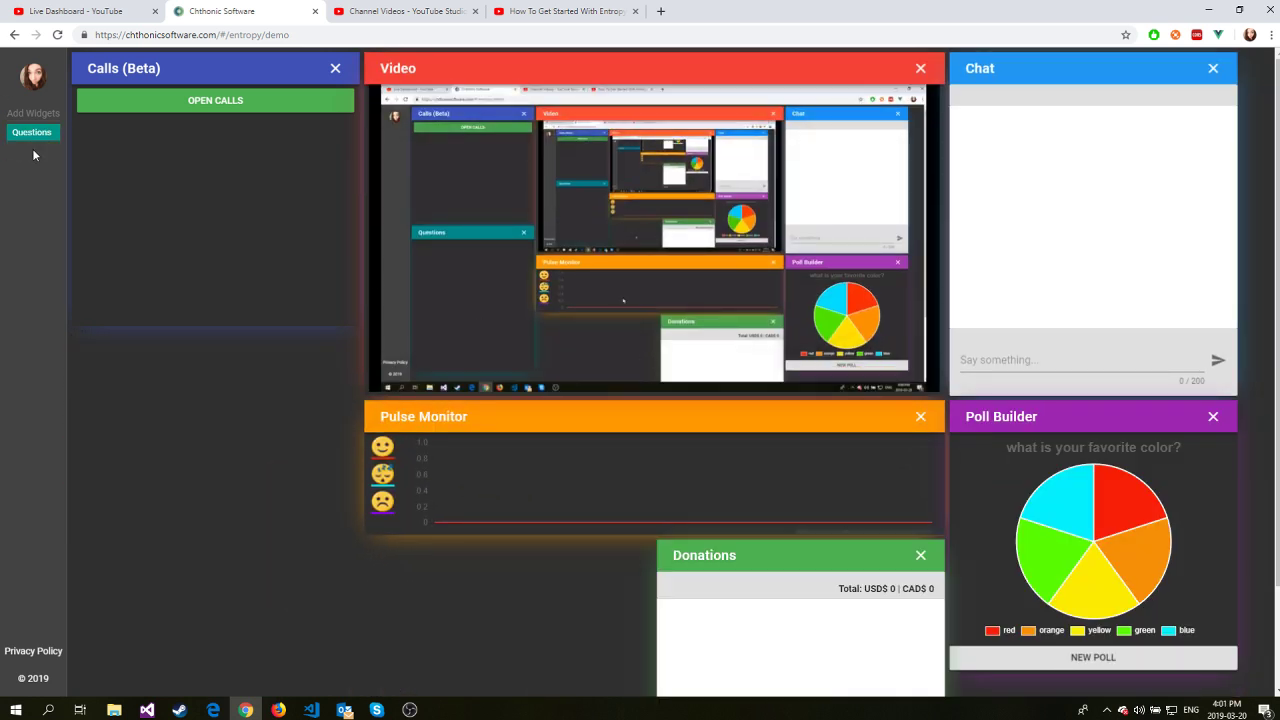
left_click(32, 132)
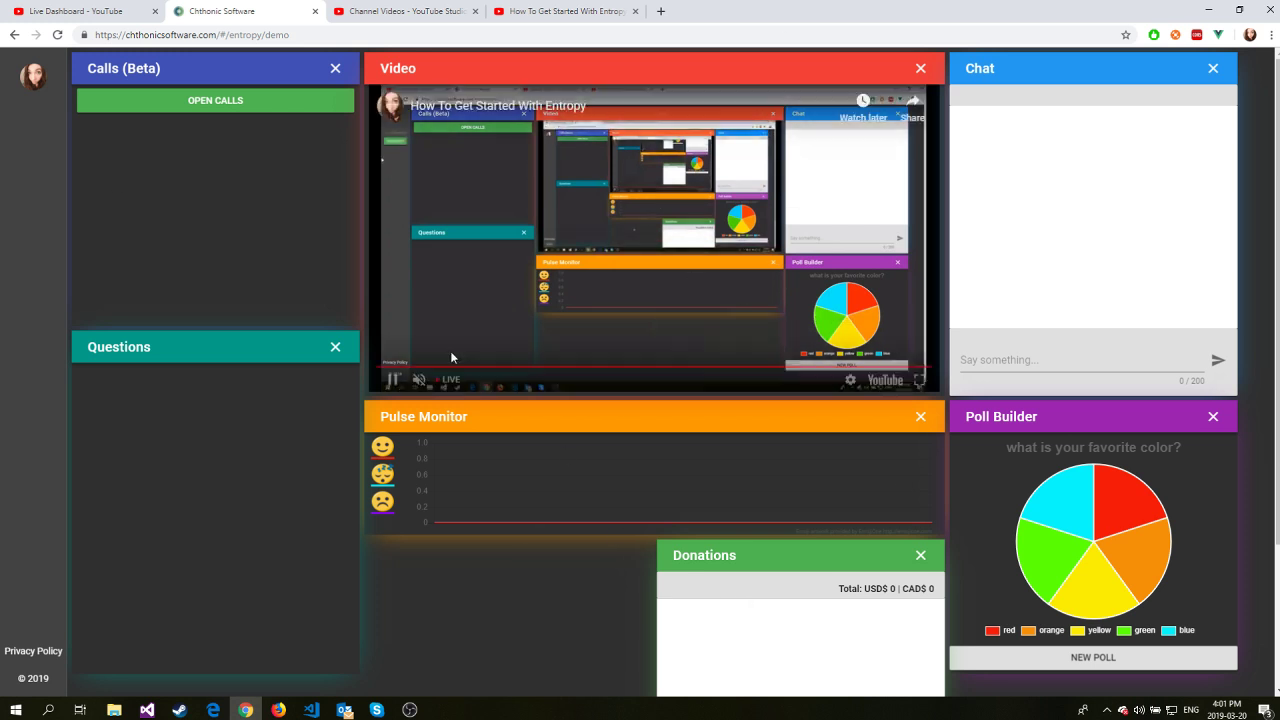